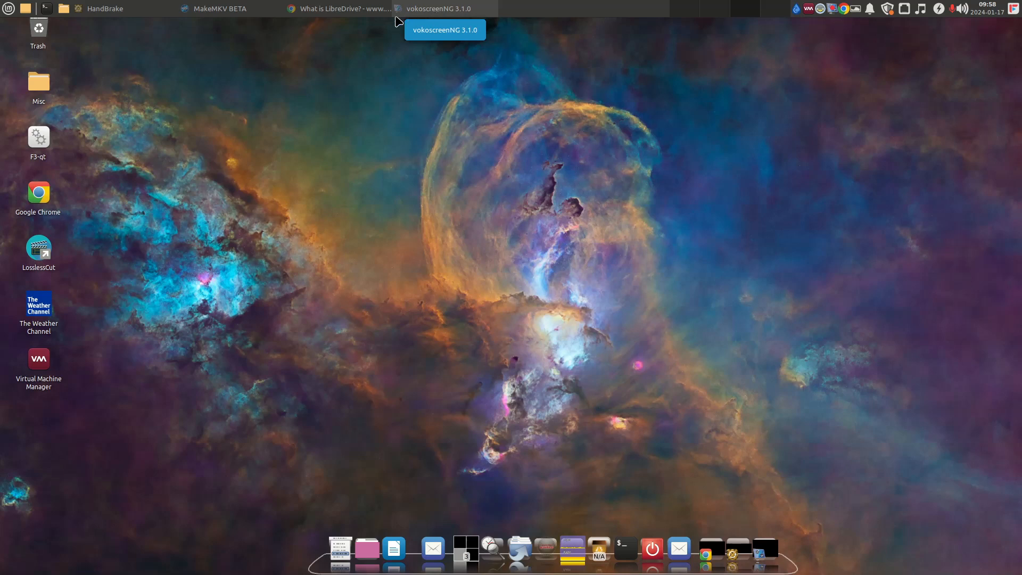
Switch to MakeMKV and look over the available source drives, keeping the BH16NS40 drive selected.
click(232, 10)
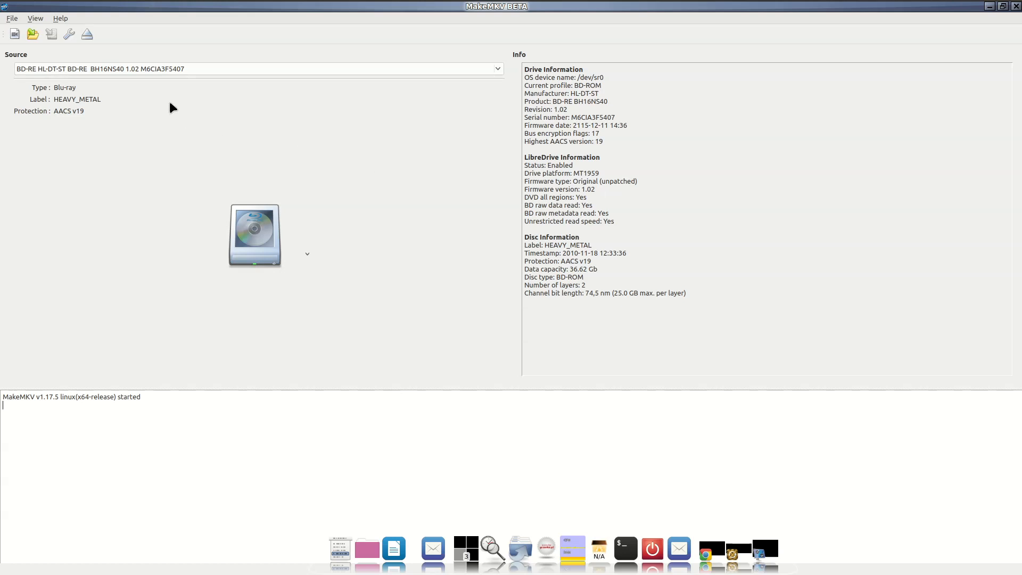
click(161, 70)
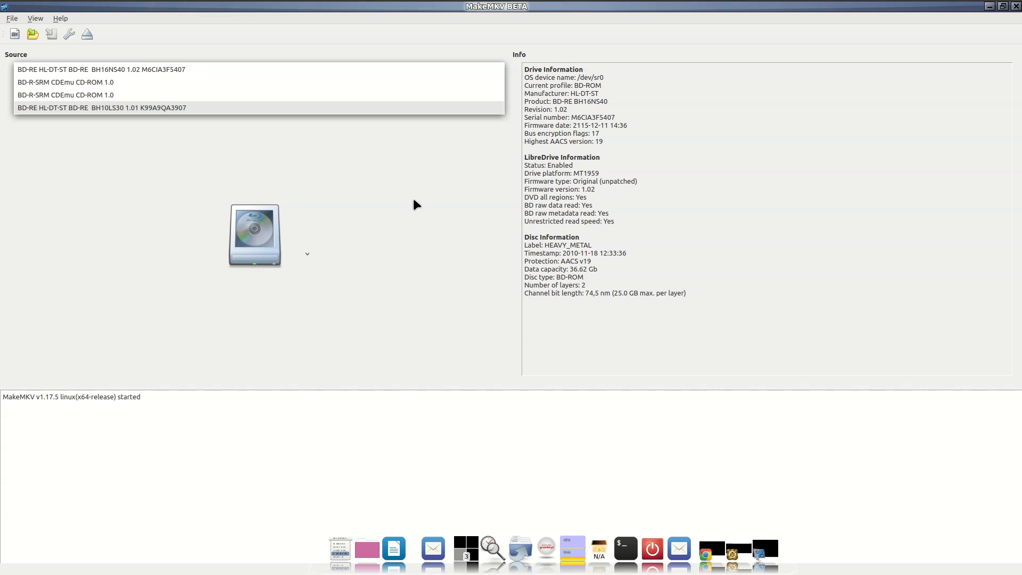
click(479, 344)
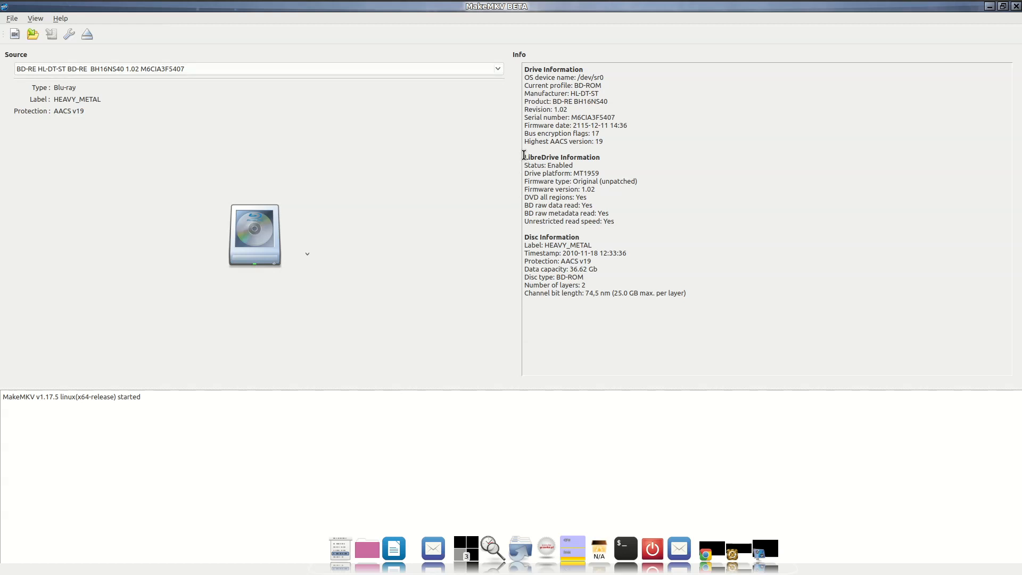
Examine the LibreDrive information and firmware type of the BH16NS40 drive, and compare it with the BH10LS30 drive.
drag(524, 156, 602, 155)
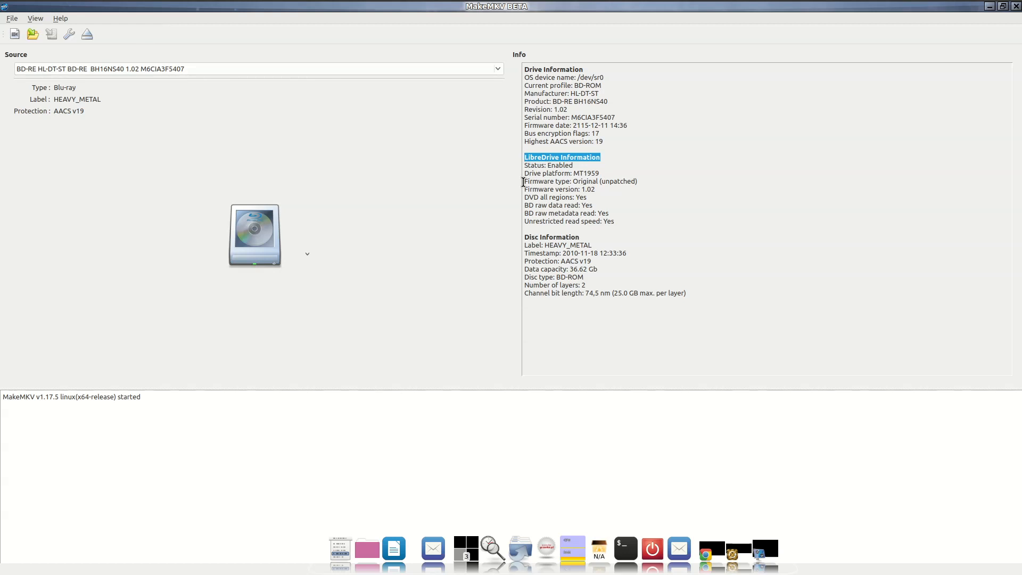
drag(523, 182, 701, 182)
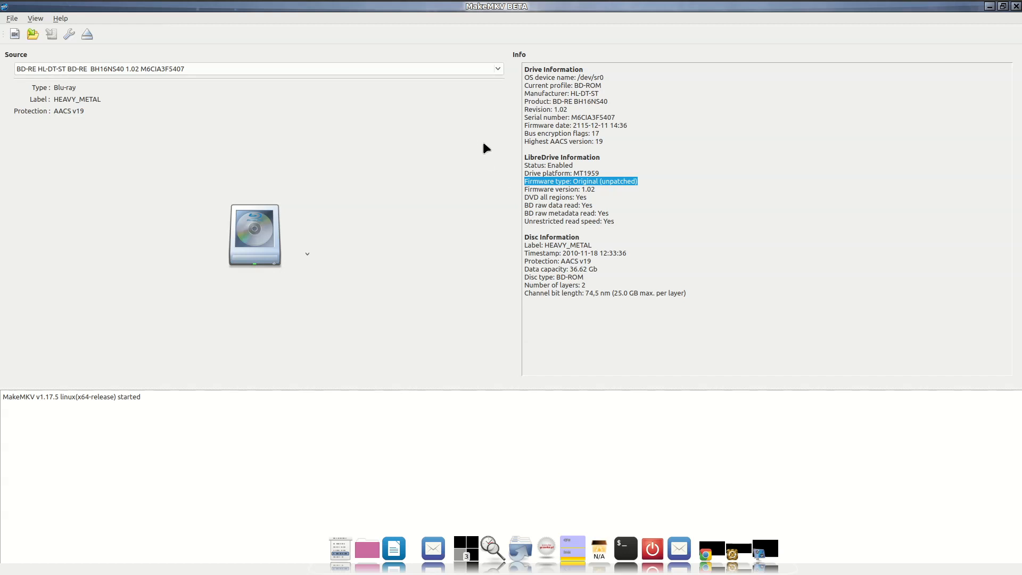
click(147, 71)
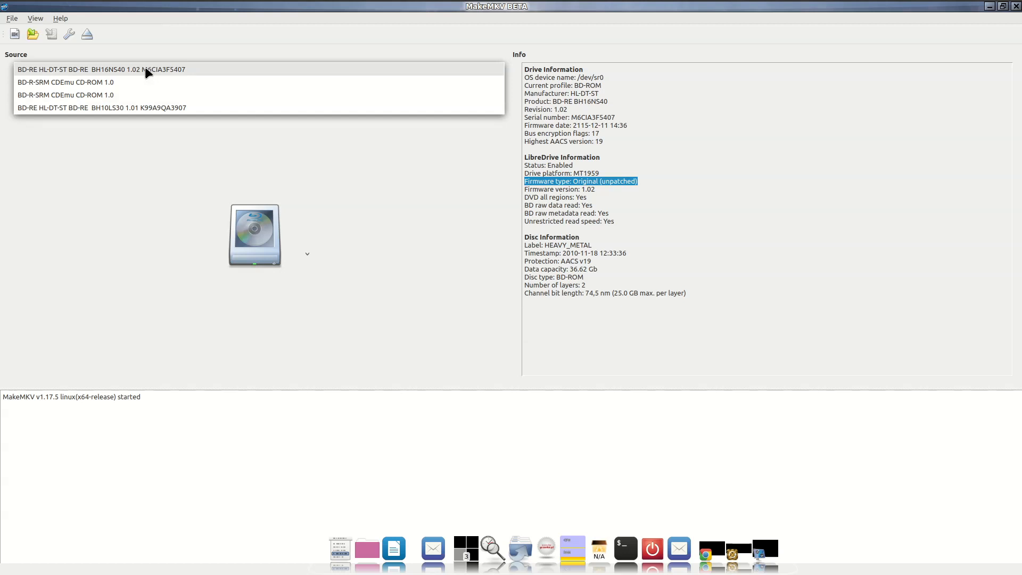
click(135, 107)
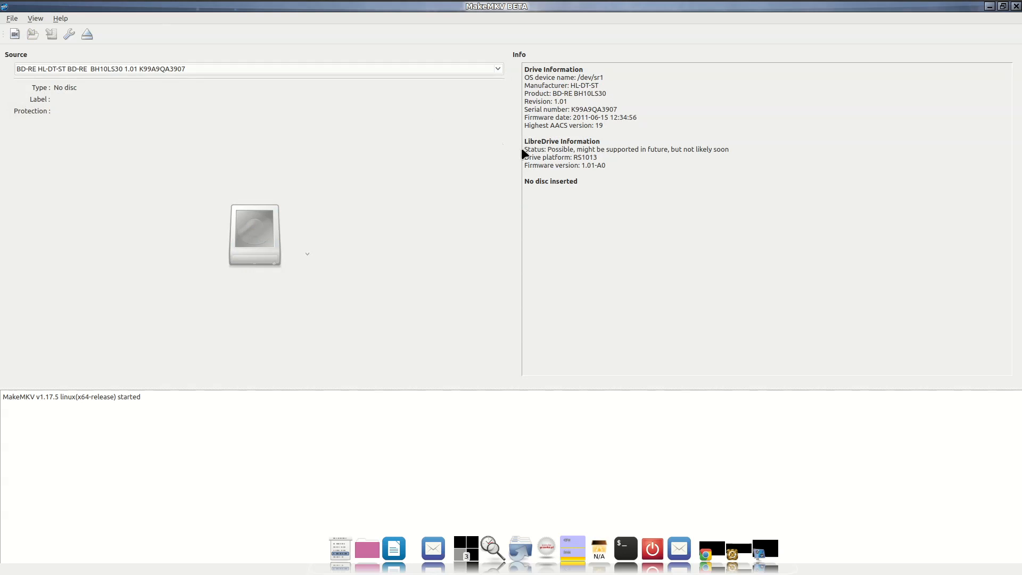
Set the source back to the BH16NS40 drive and open its HEAVY_METAL Blu-ray disc.
click(265, 75)
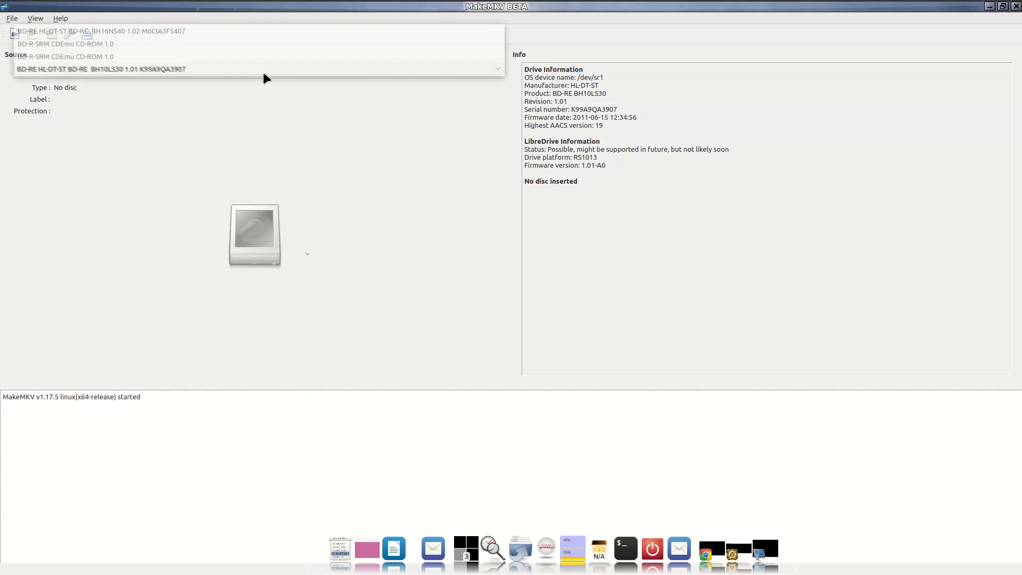
click(246, 32)
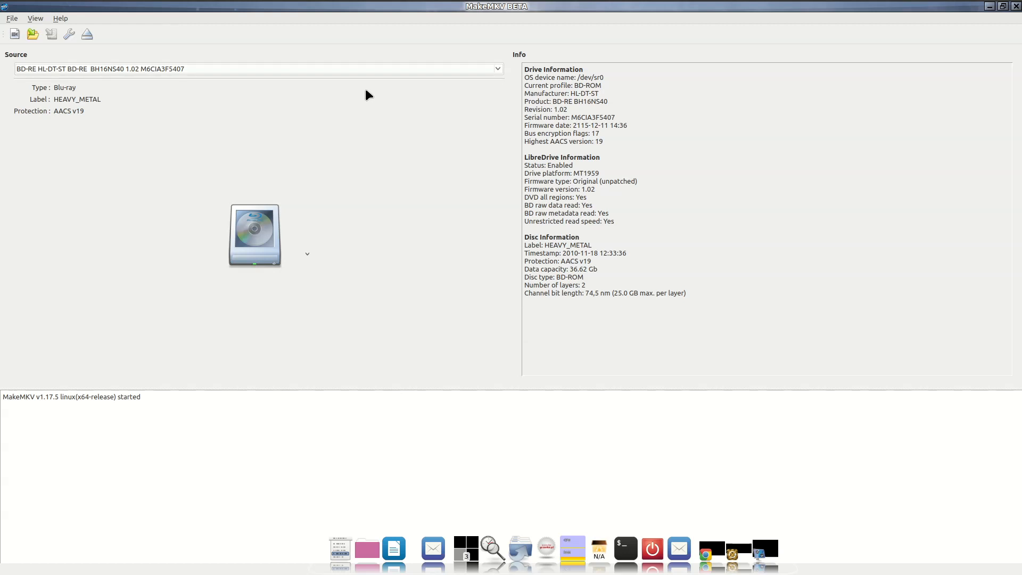
click(267, 233)
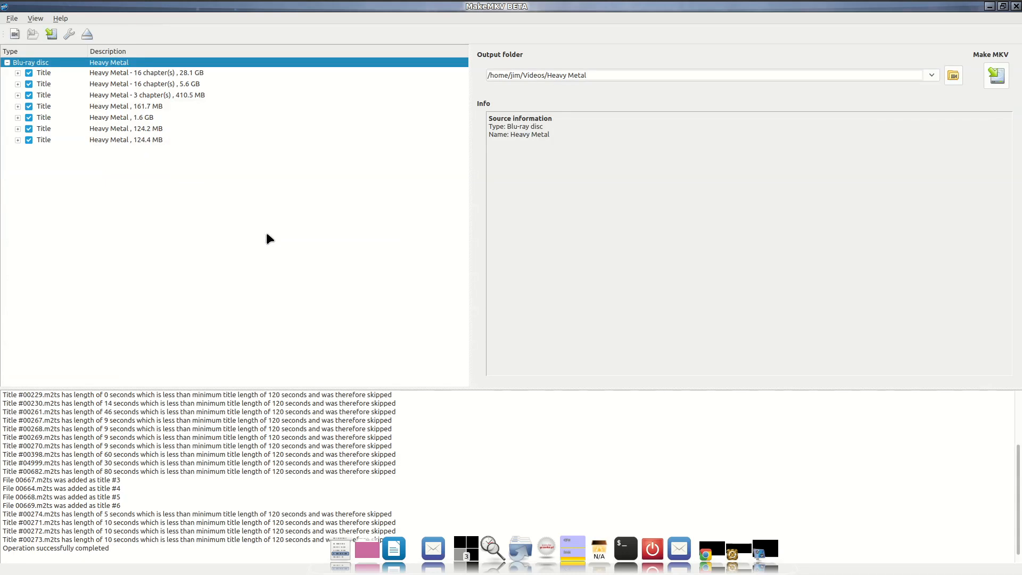
Exclude every title except the 28.1 GB main title with 16 chapters, and expand that title's tracks.
click(18, 83)
click(17, 83)
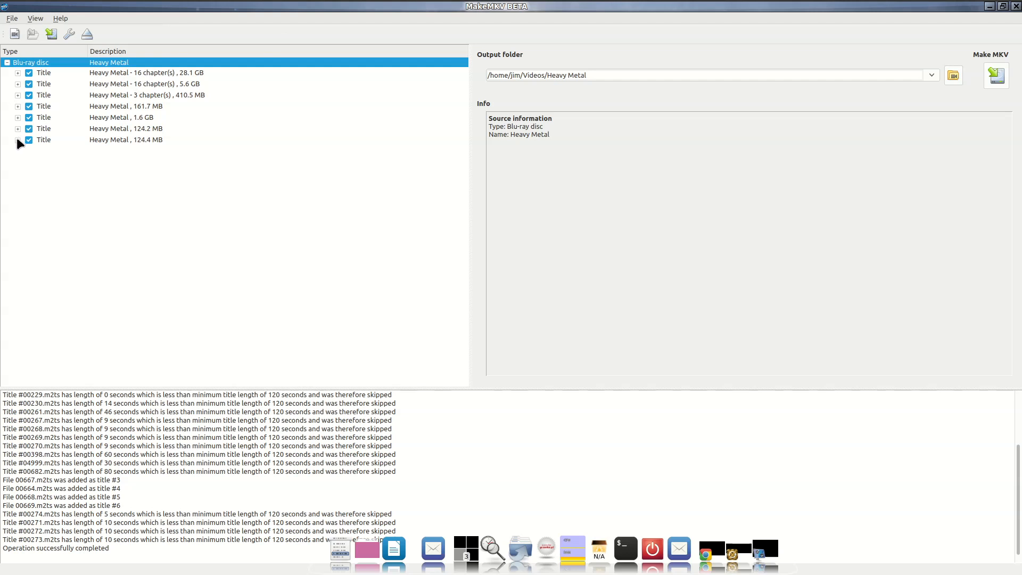
click(18, 84)
click(17, 83)
click(29, 106)
click(28, 117)
click(29, 129)
click(18, 73)
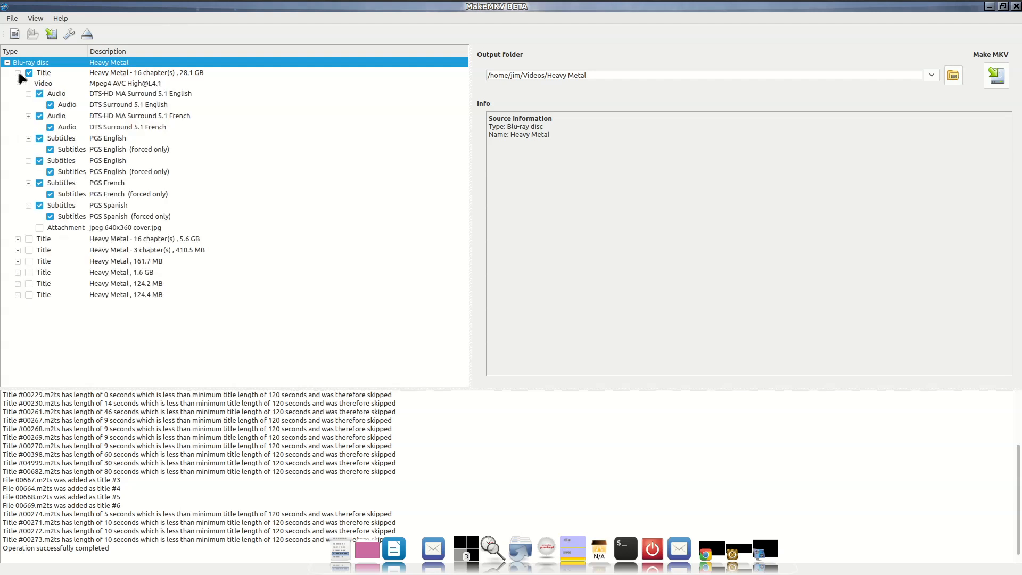
Exclude the French audio and all English, French and Spanish subtitle tracks from the main title, keeping the English audio.
click(39, 205)
click(49, 174)
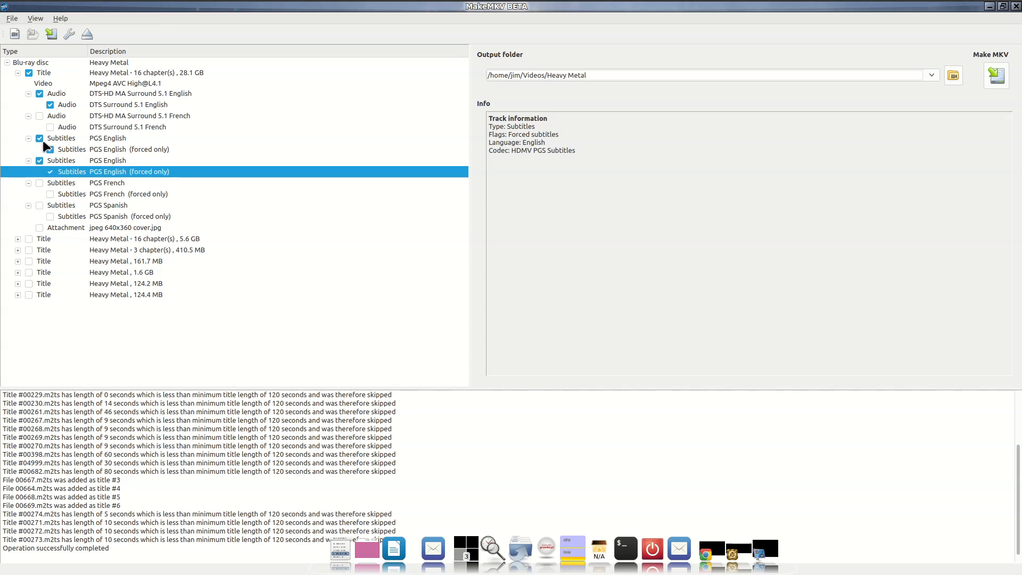
click(48, 147)
Start choosing a new output folder and browse through /media to the Data drive.
click(953, 75)
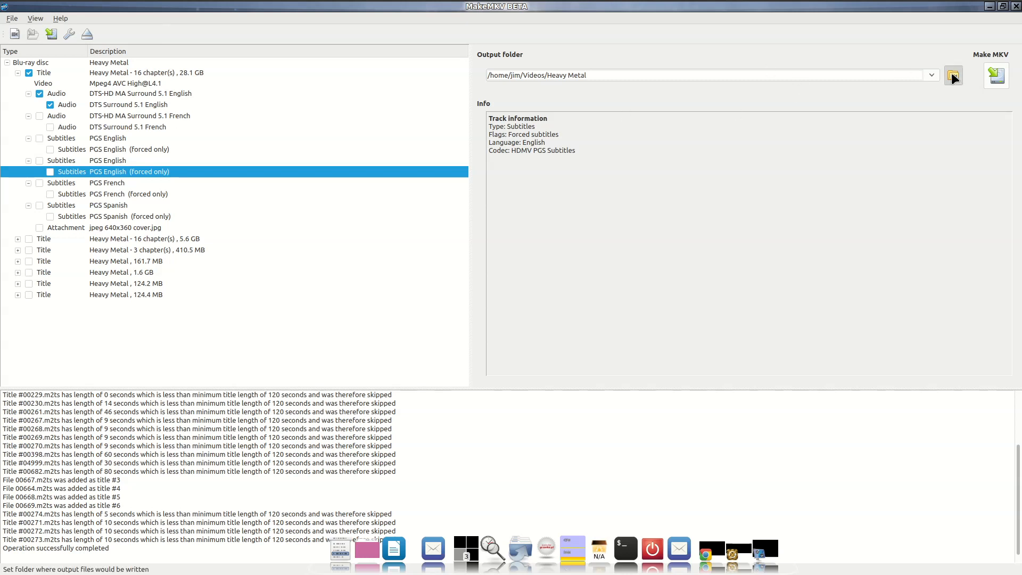
click(372, 224)
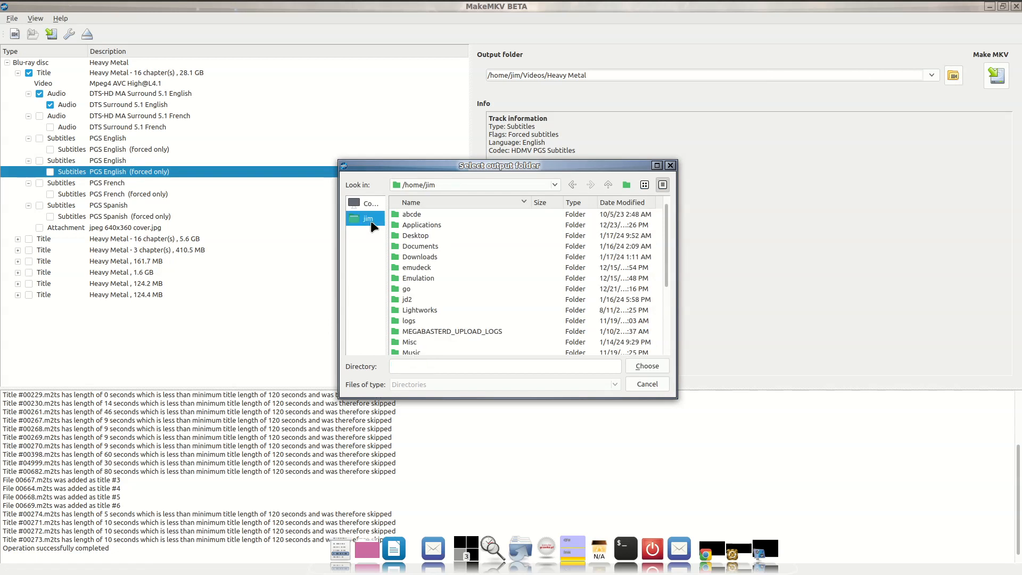
scroll(438, 310, down, 3)
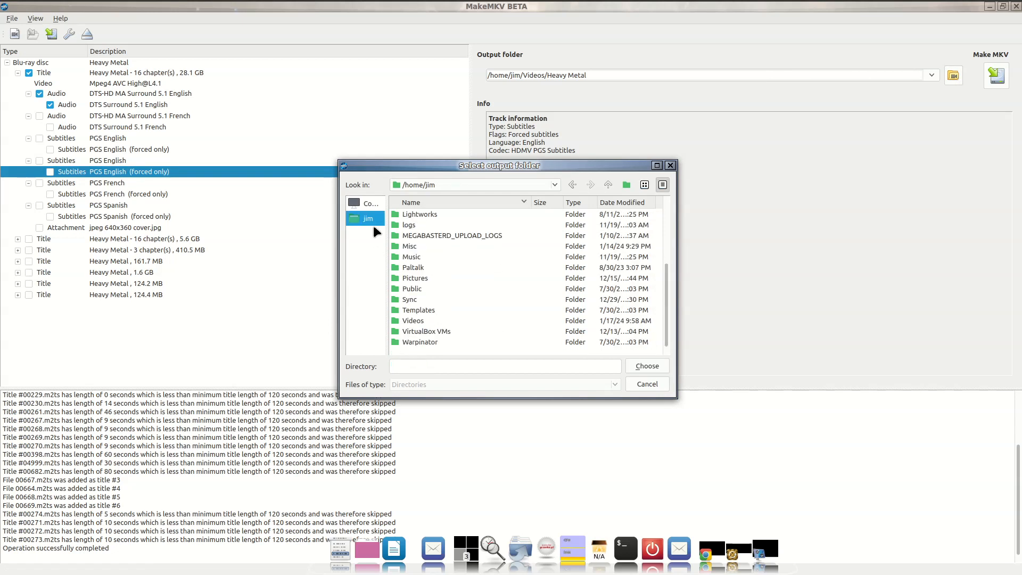
click(371, 204)
double_click(411, 215)
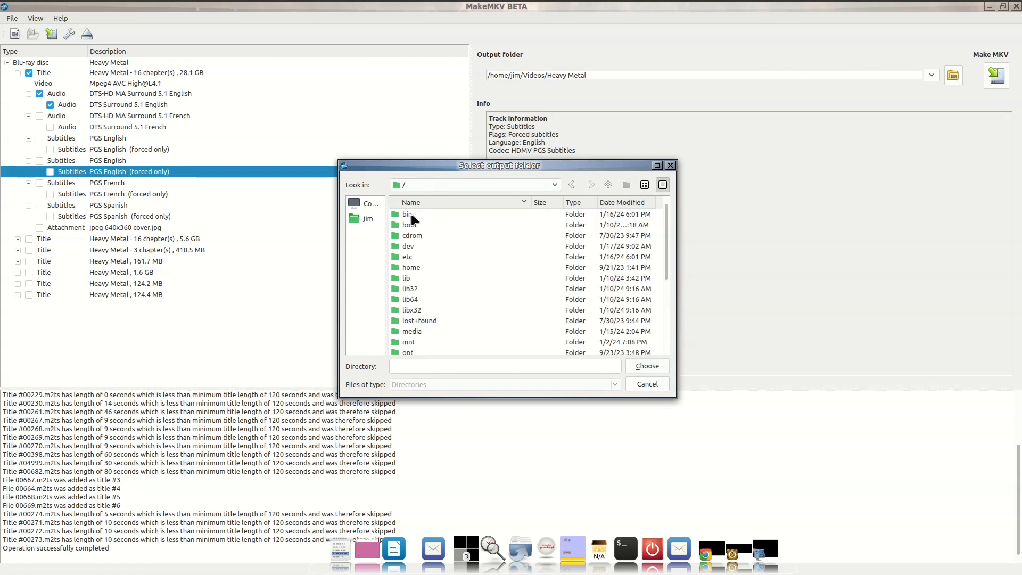
double_click(419, 331)
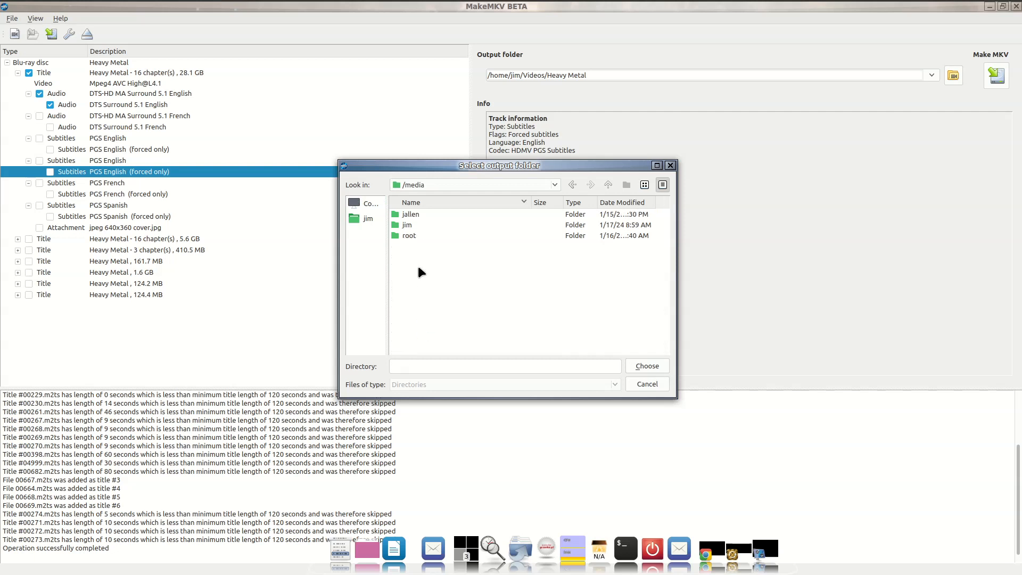
double_click(419, 222)
double_click(425, 225)
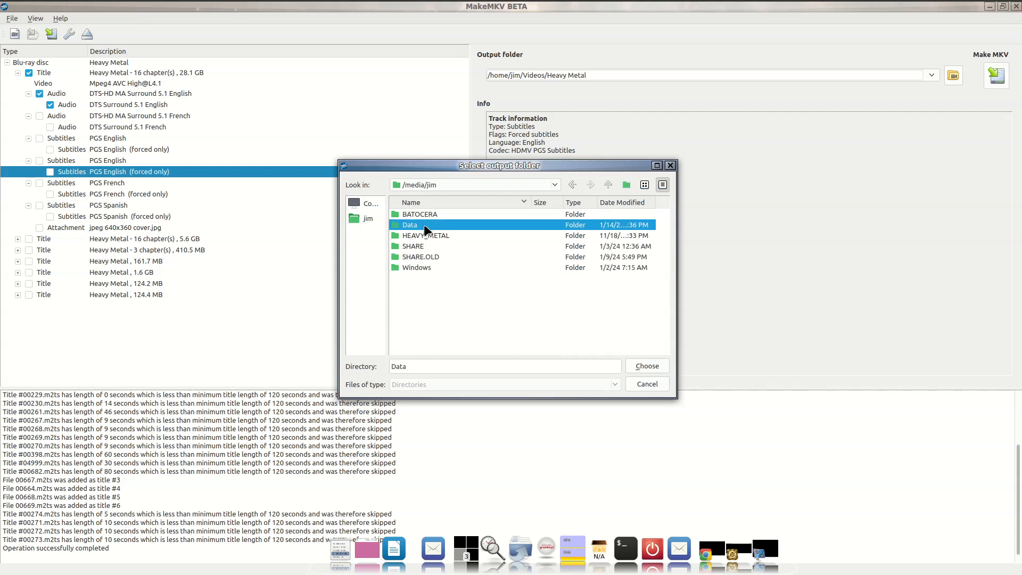
Choose the Working-Directory/MakeMKV folder on the Data drive as the output folder and start saving the selected title to MKV.
scroll(430, 325, down, 1)
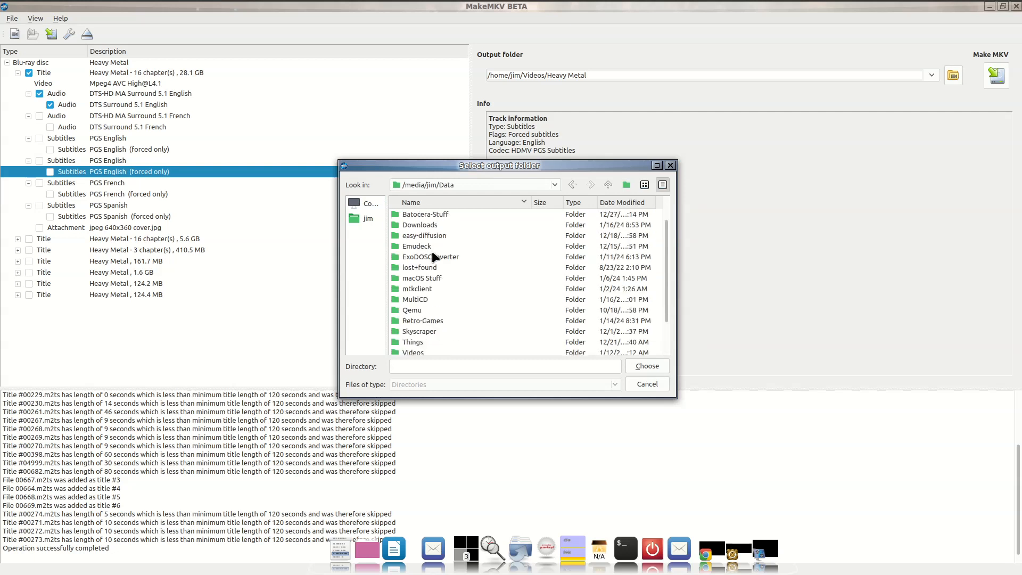
scroll(432, 255, up, 1)
scroll(429, 346, down, 2)
double_click(428, 340)
double_click(424, 235)
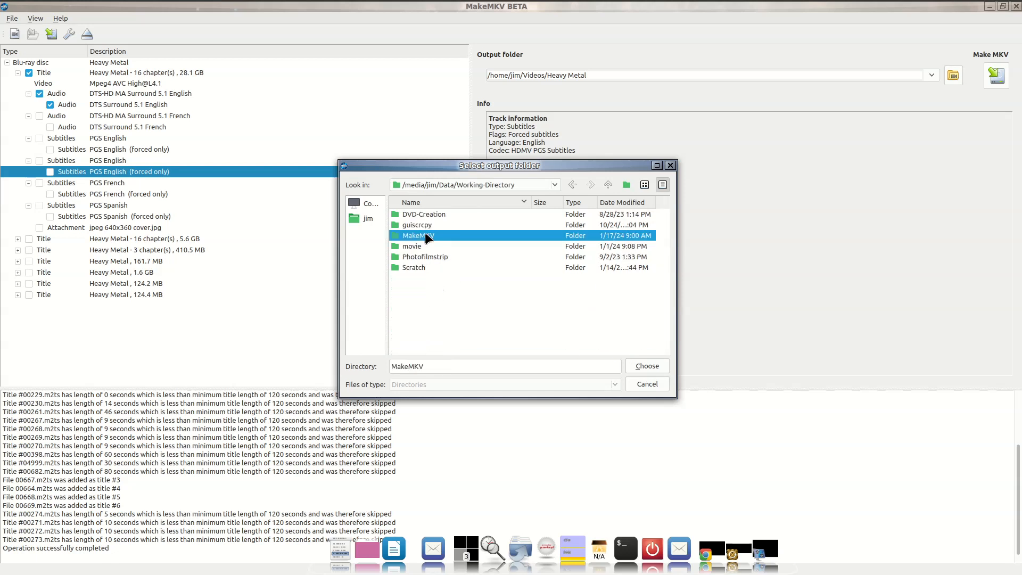
click(636, 363)
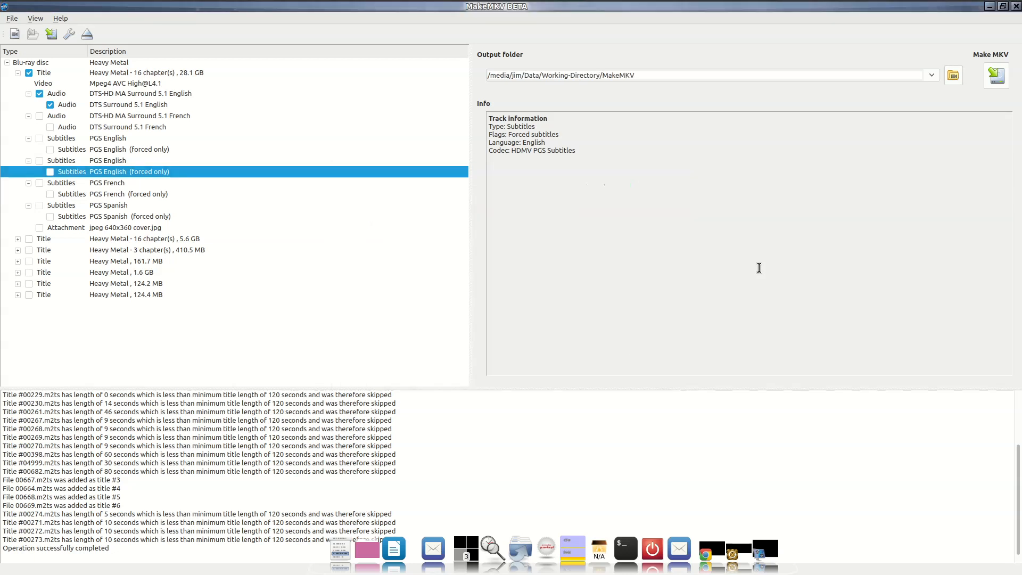
click(1002, 81)
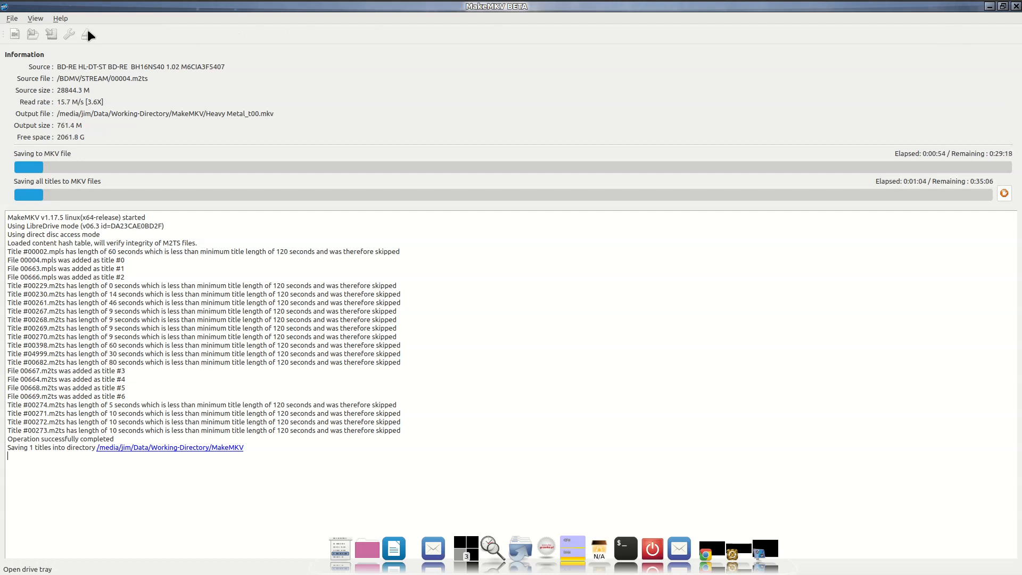
View the MakeMKV purchase page in the browser, close it and return to the MakeMKV window.
click(58, 16)
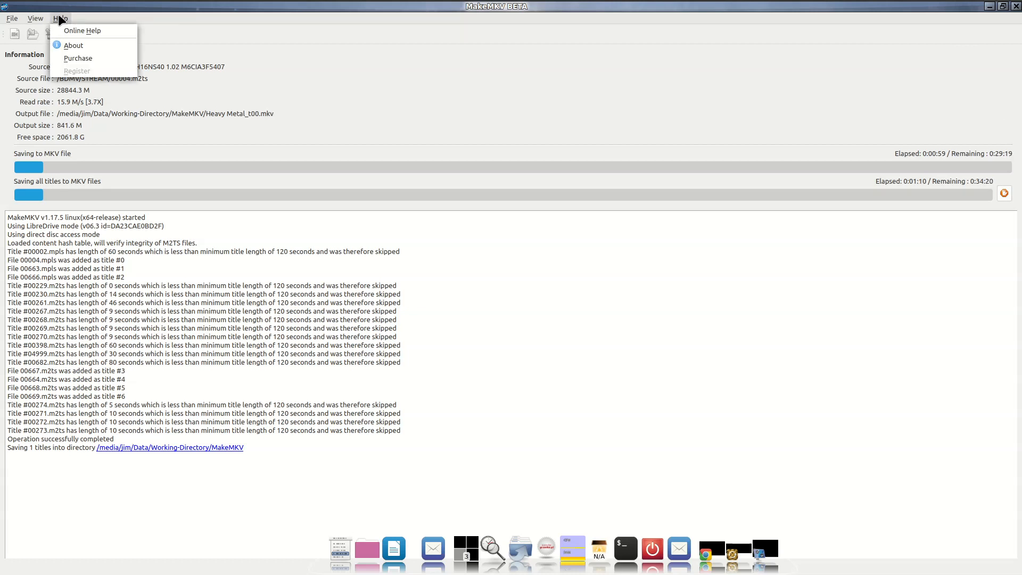
click(72, 58)
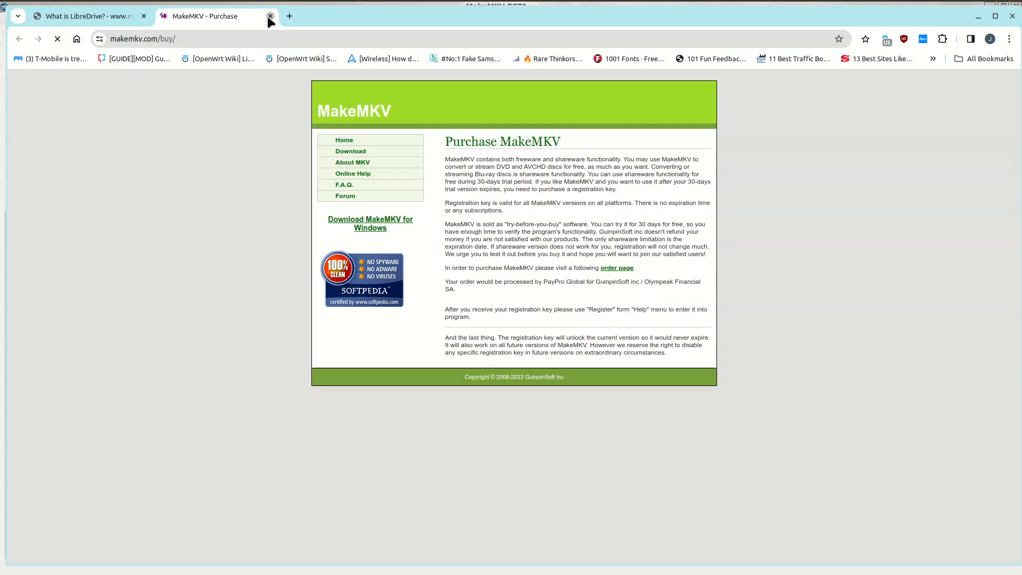
click(268, 16)
mouse_move(154, 1)
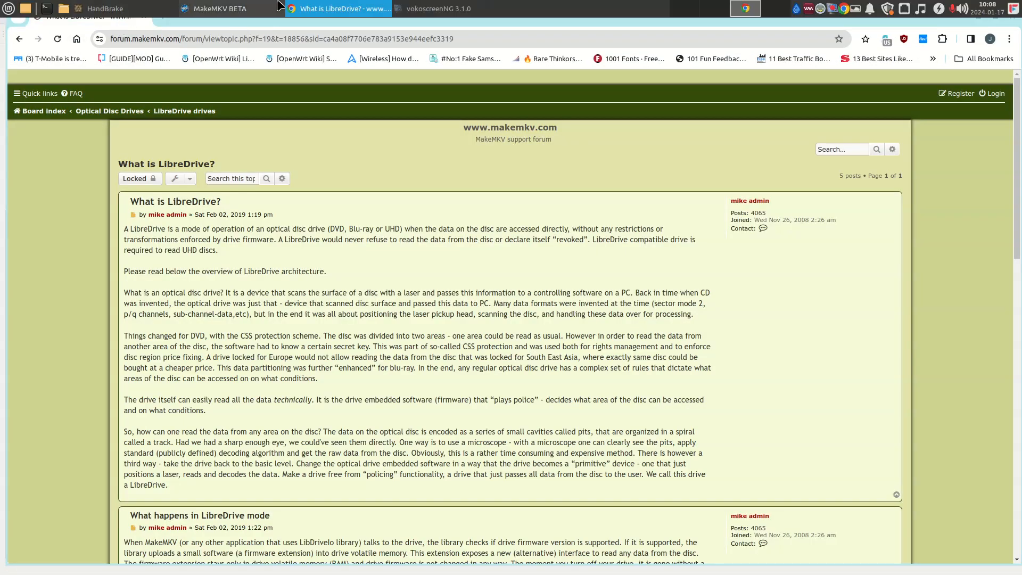
click(449, 9)
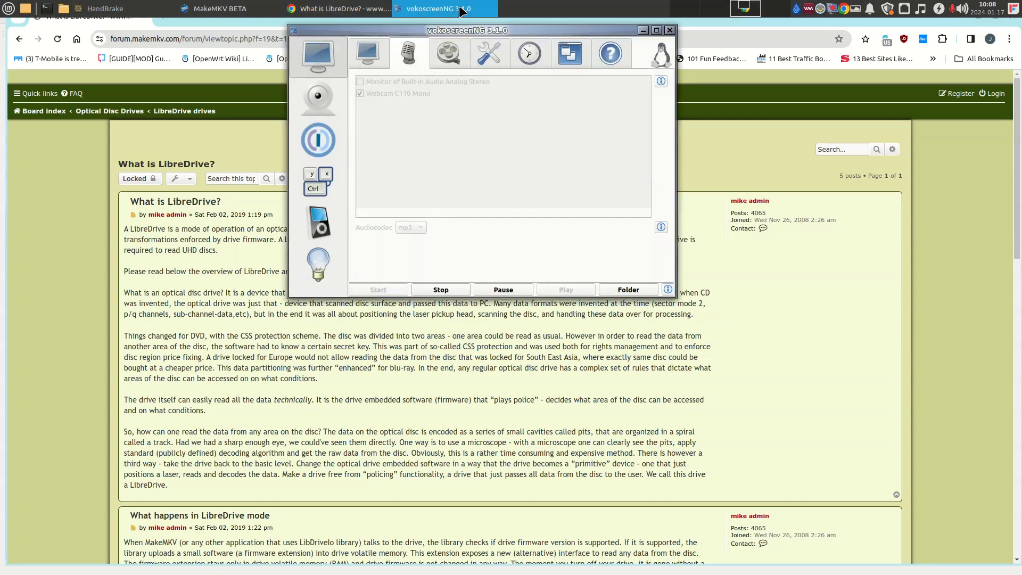
click(394, 9)
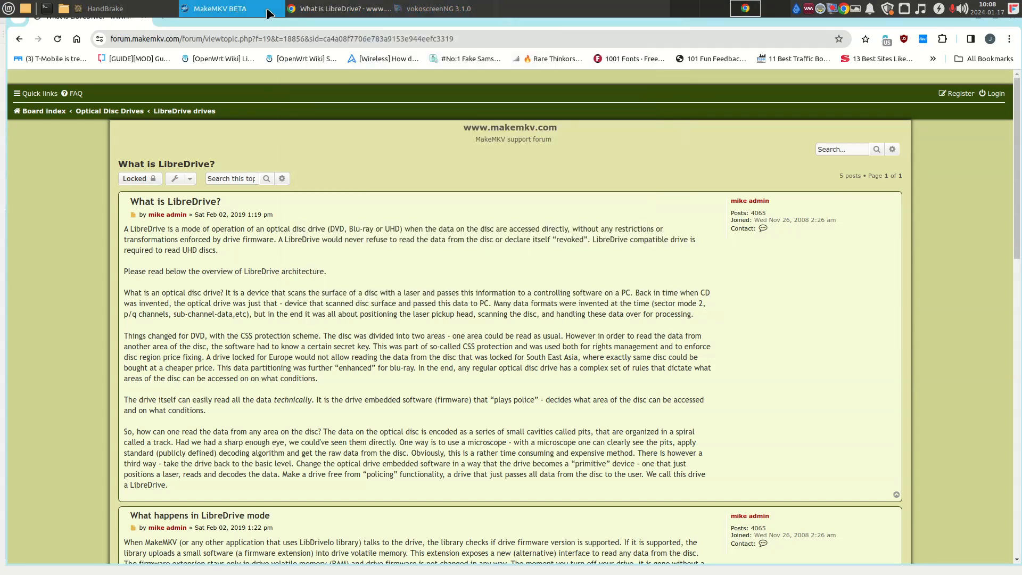
click(268, 11)
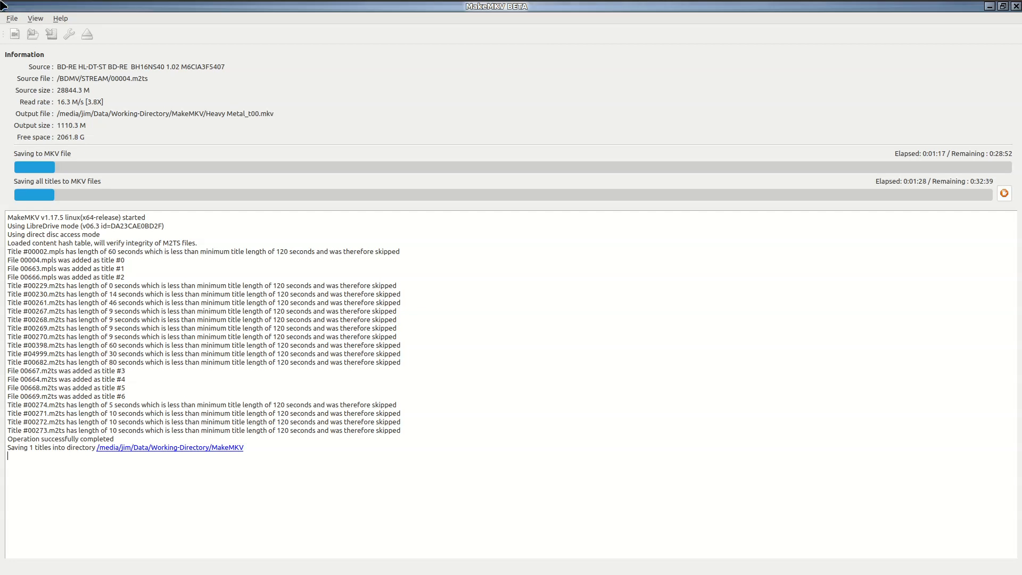
Check the MakeMKV version, license type and expiry dates in the About information, and close it.
click(61, 18)
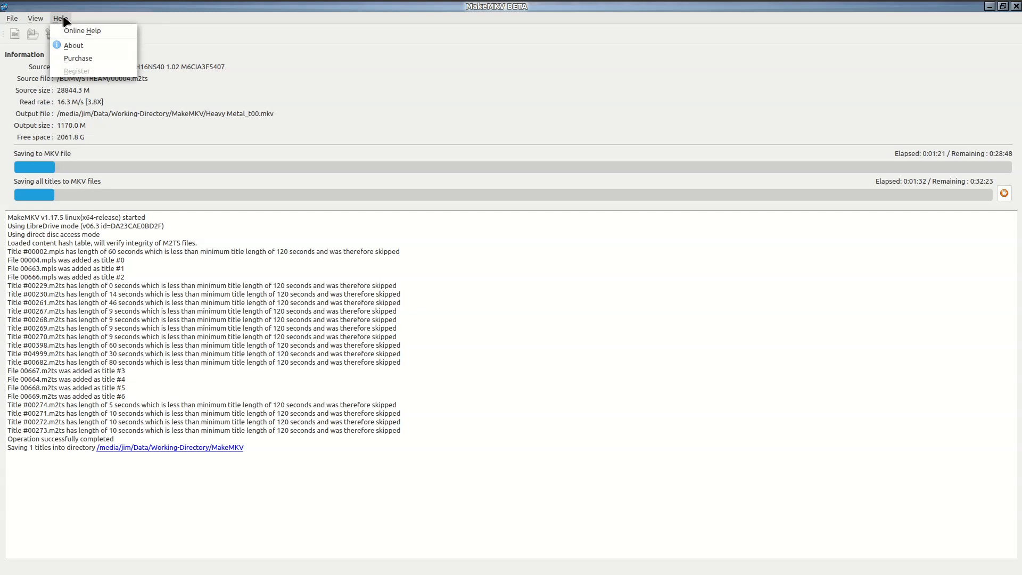
click(73, 44)
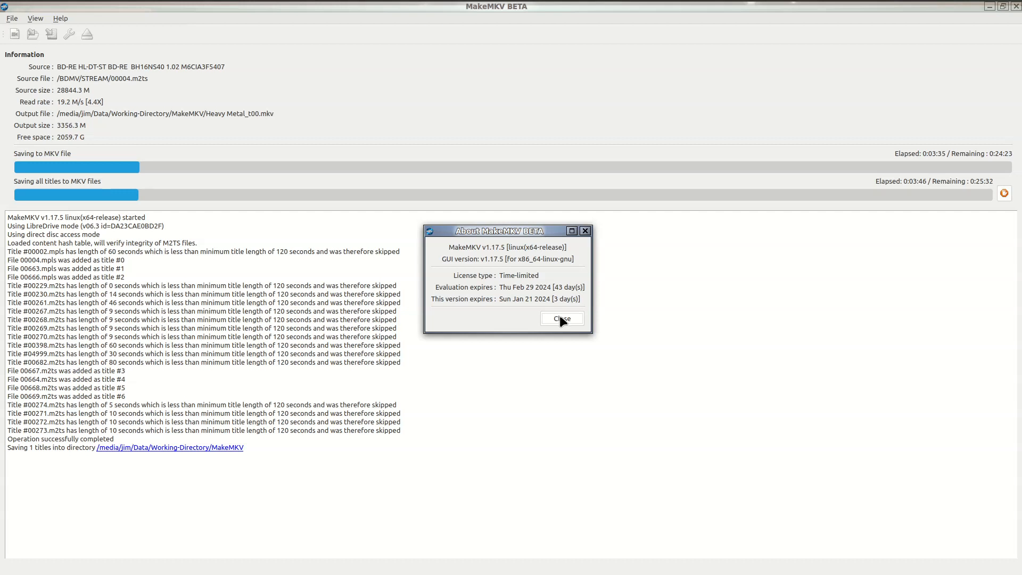
click(561, 320)
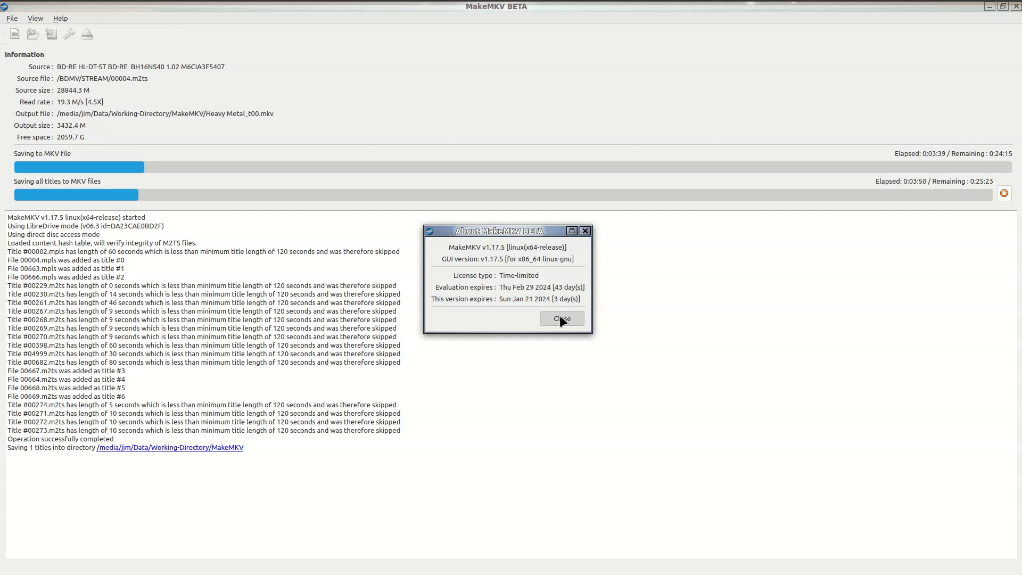
click(561, 318)
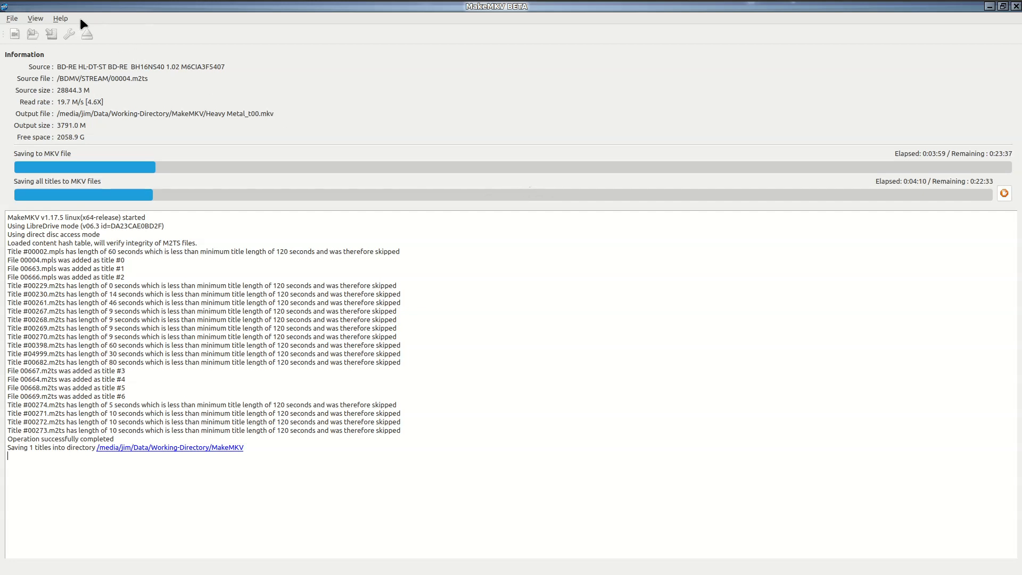
Review the license type and expiry dates in the About information again, close it and look over the help and registration options.
click(63, 16)
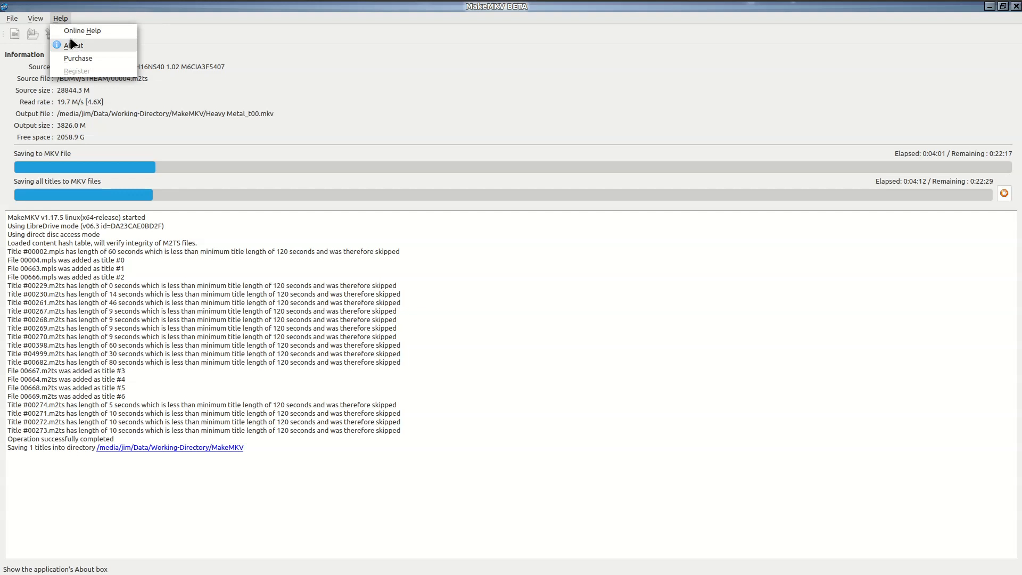
mouse_move(39, 19)
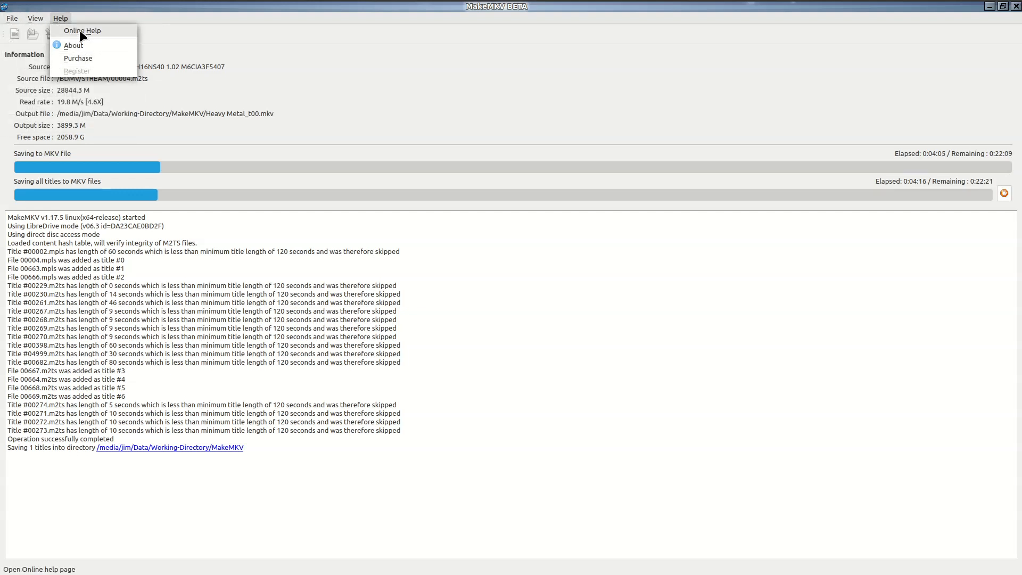
click(78, 45)
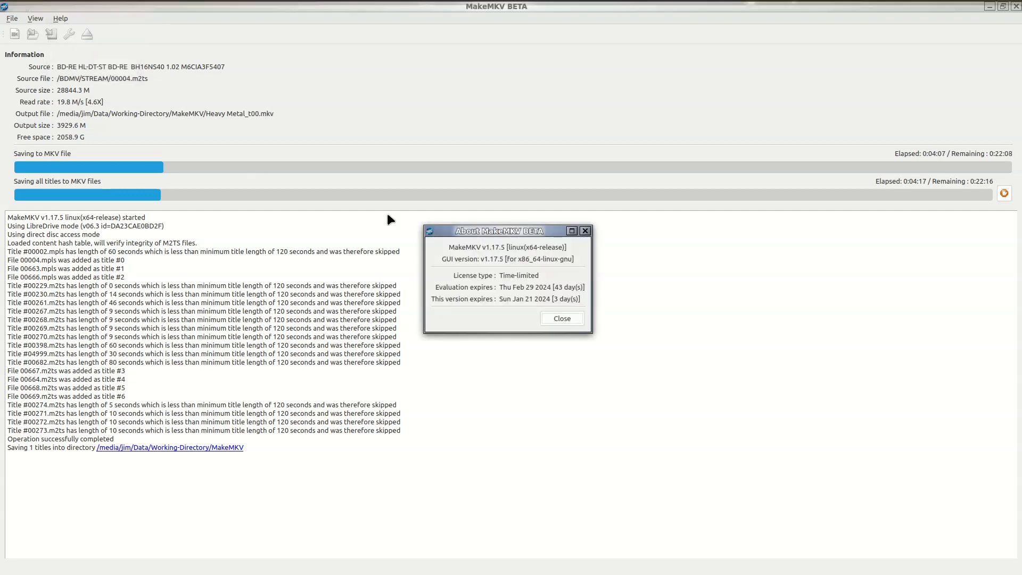
click(562, 319)
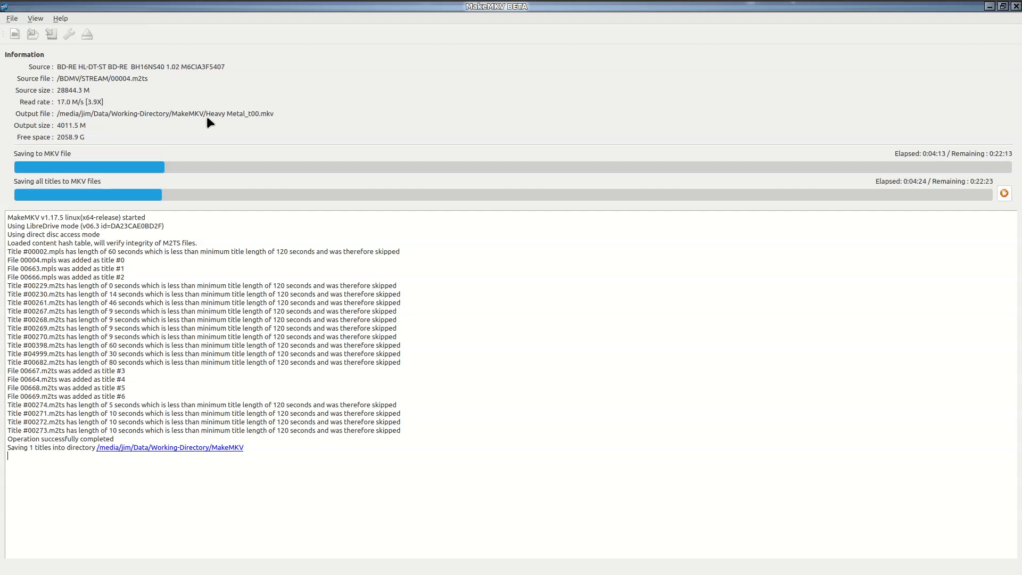
click(62, 18)
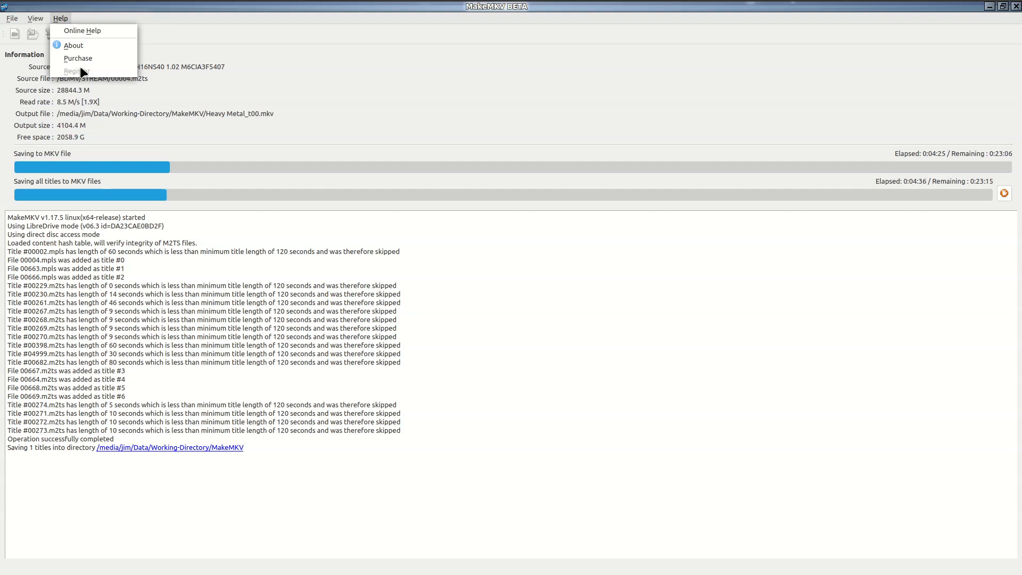
click(377, 62)
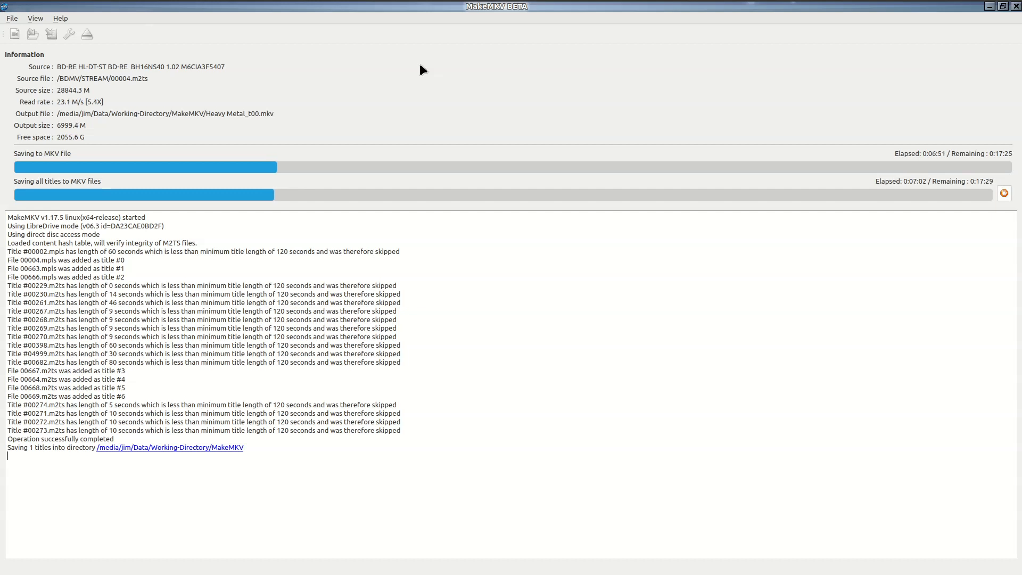
Switch to HandBrake to look at its main window and return to MakeMKV.
mouse_move(376, 4)
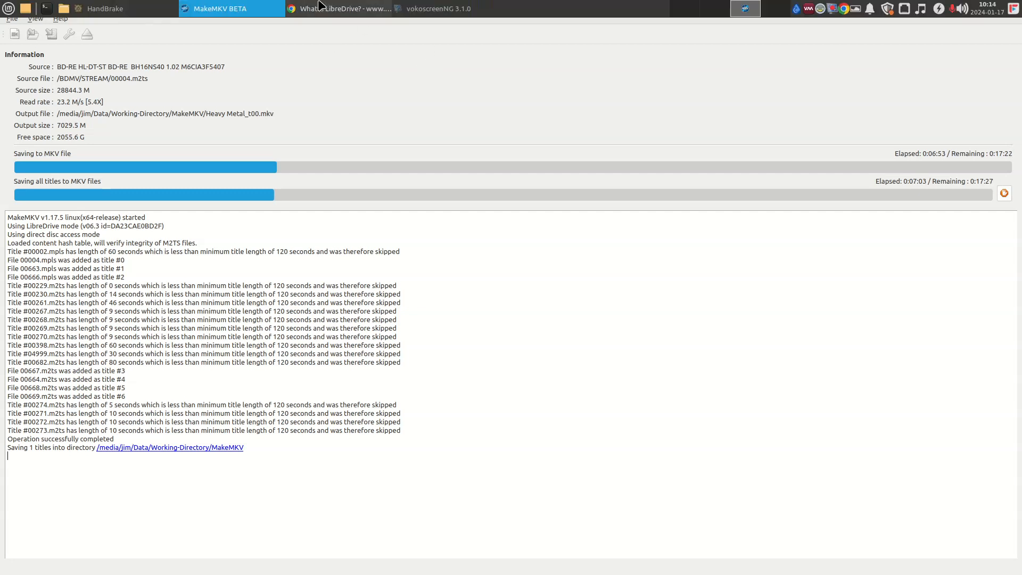
click(128, 11)
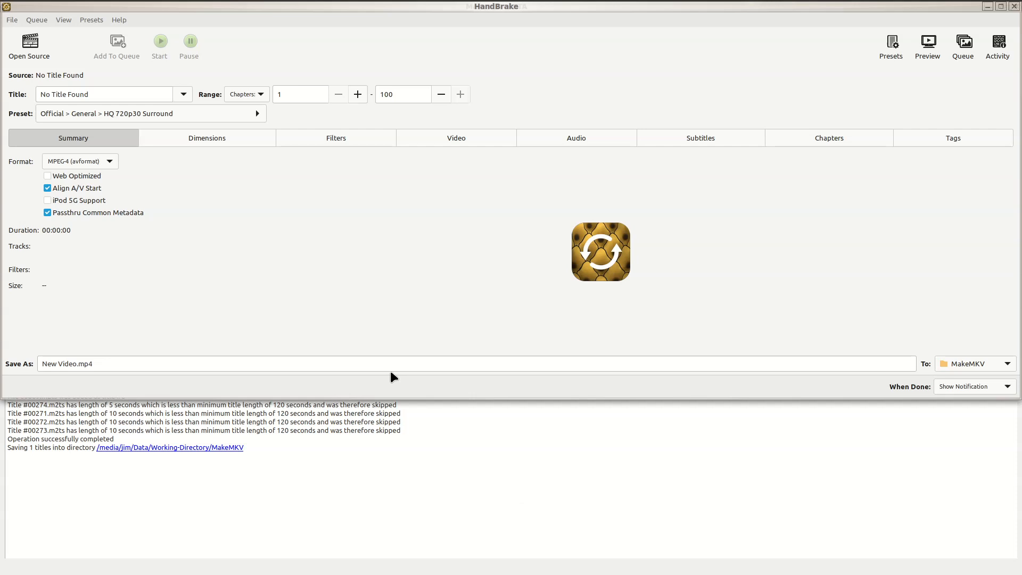
click(459, 478)
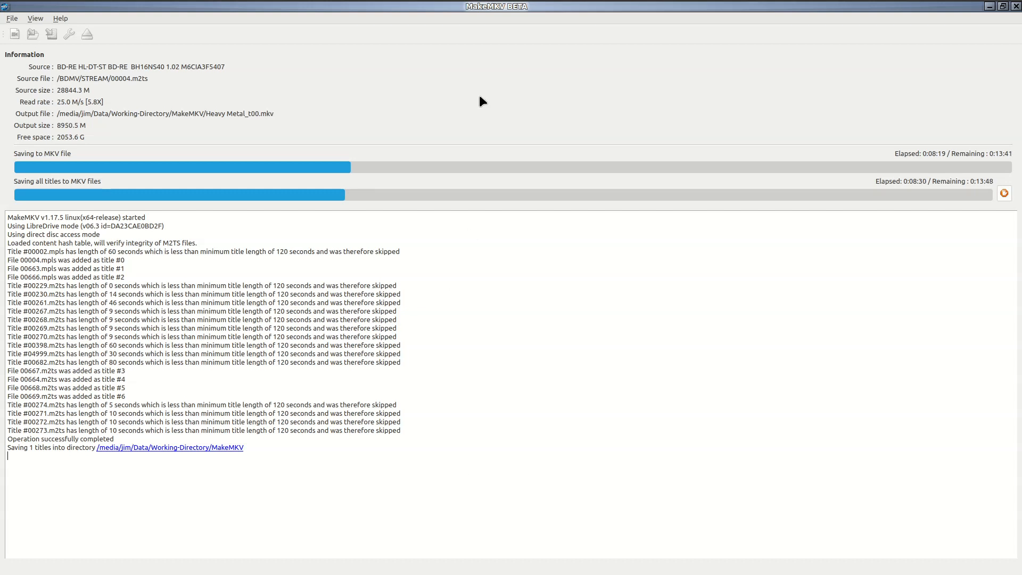
mouse_move(408, 1)
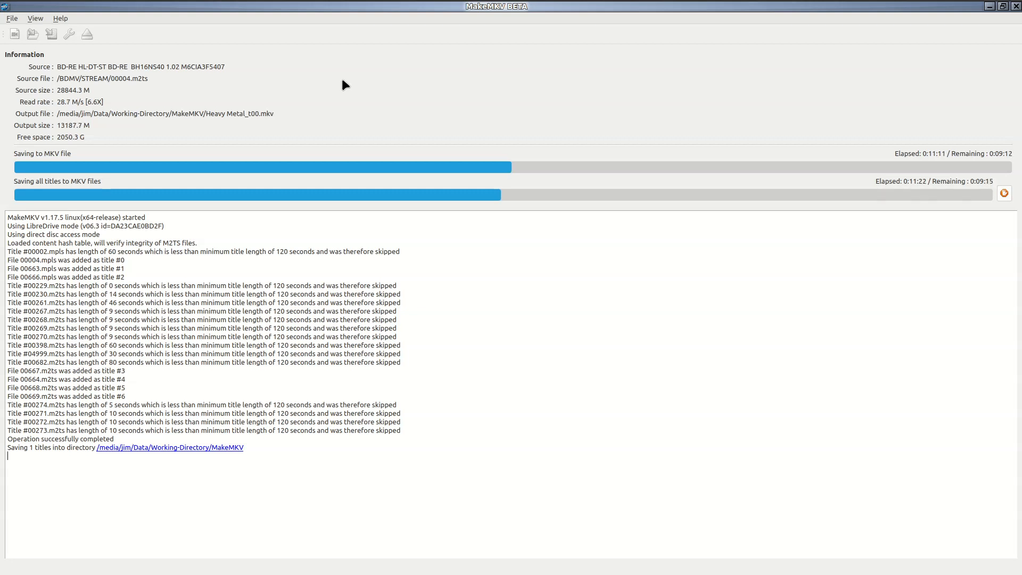
mouse_move(785, 3)
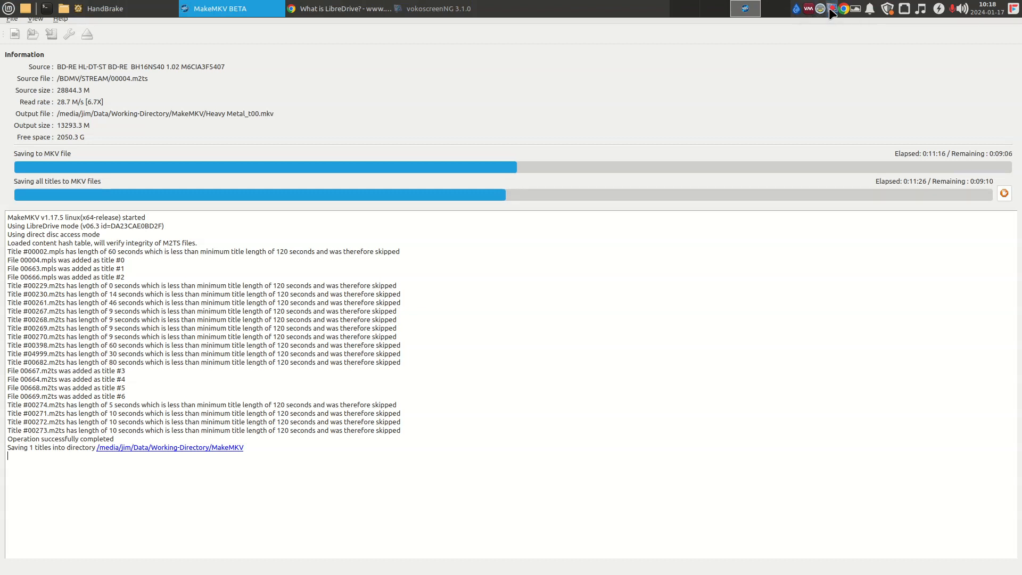
click(831, 10)
click(849, 69)
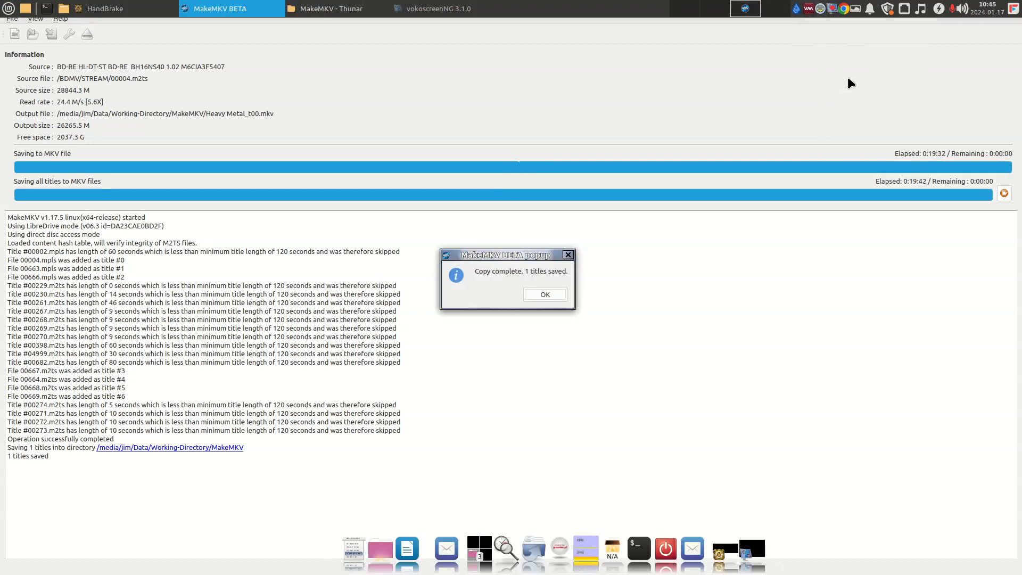
Dismiss the copy-complete message and close MakeMKV.
mouse_move(434, 3)
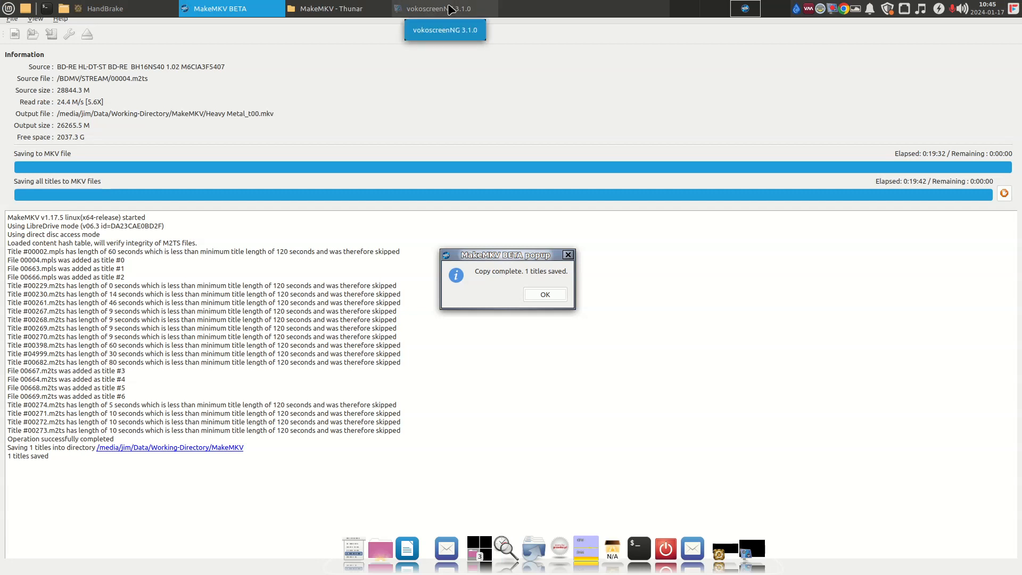
click(546, 295)
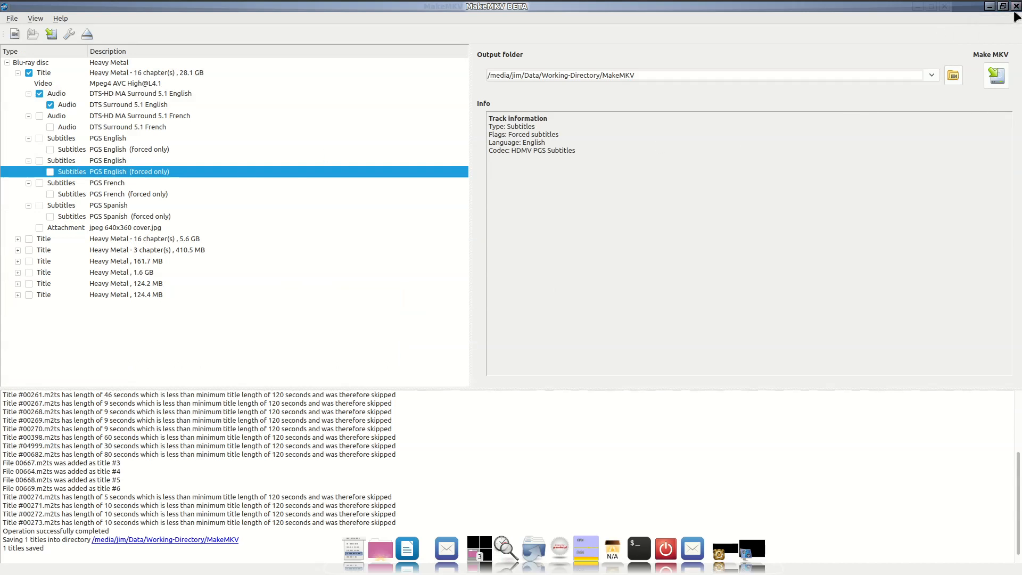
click(1015, 7)
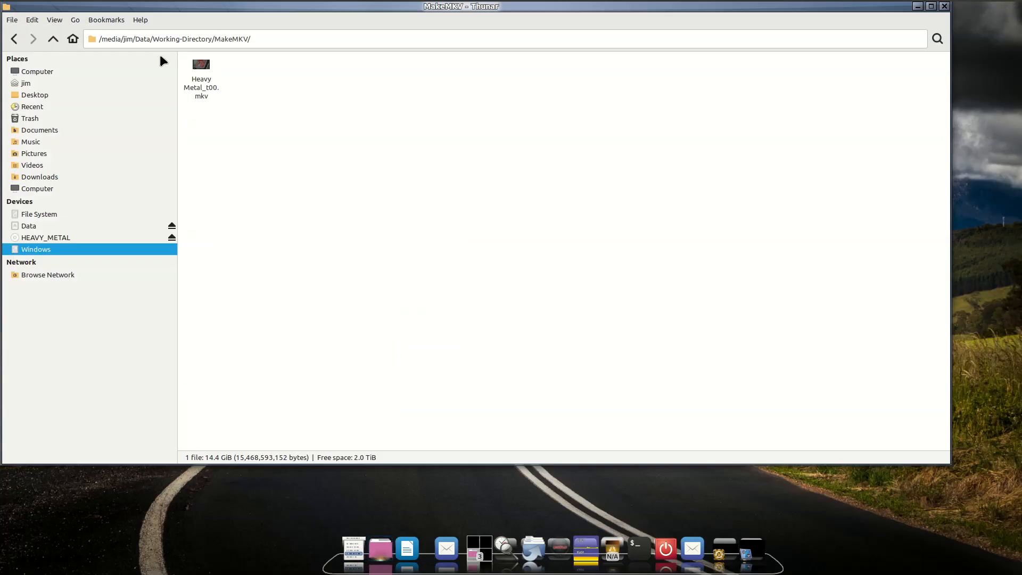
Play Heavy Metal_t00.mkv, skip ahead to about 58 minutes to check it, and close the player and the file manager.
double_click(202, 89)
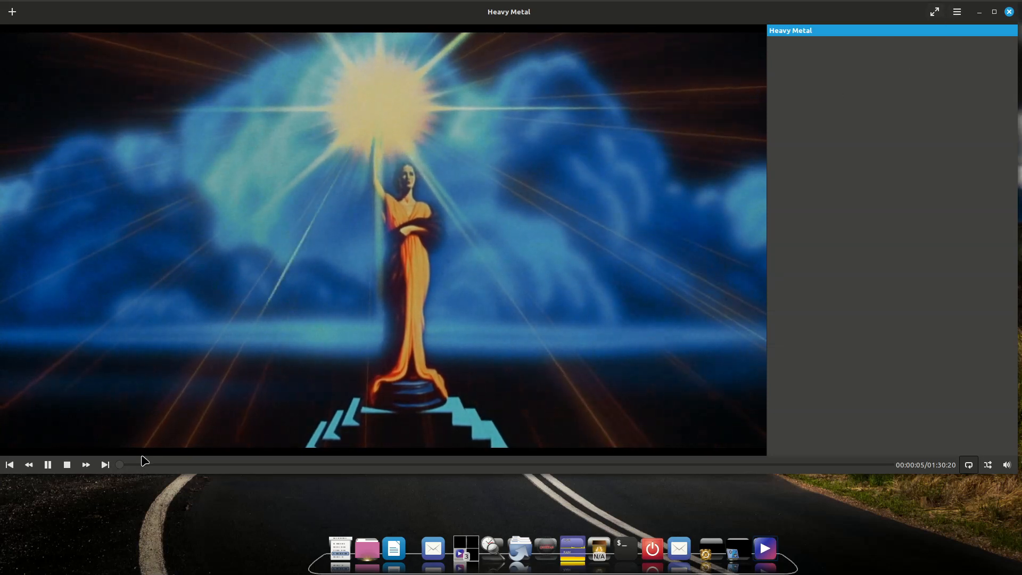
click(1006, 465)
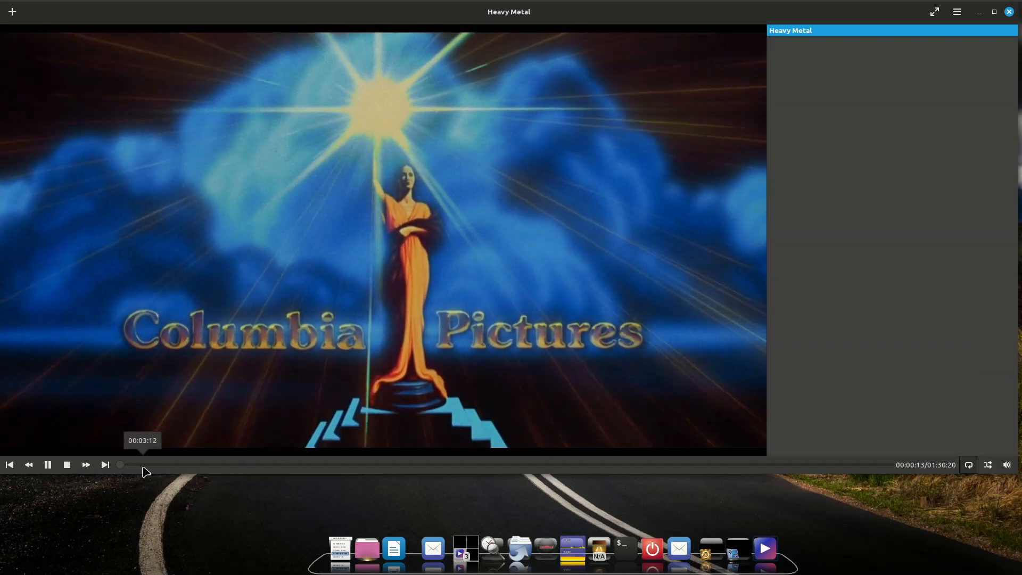
click(142, 465)
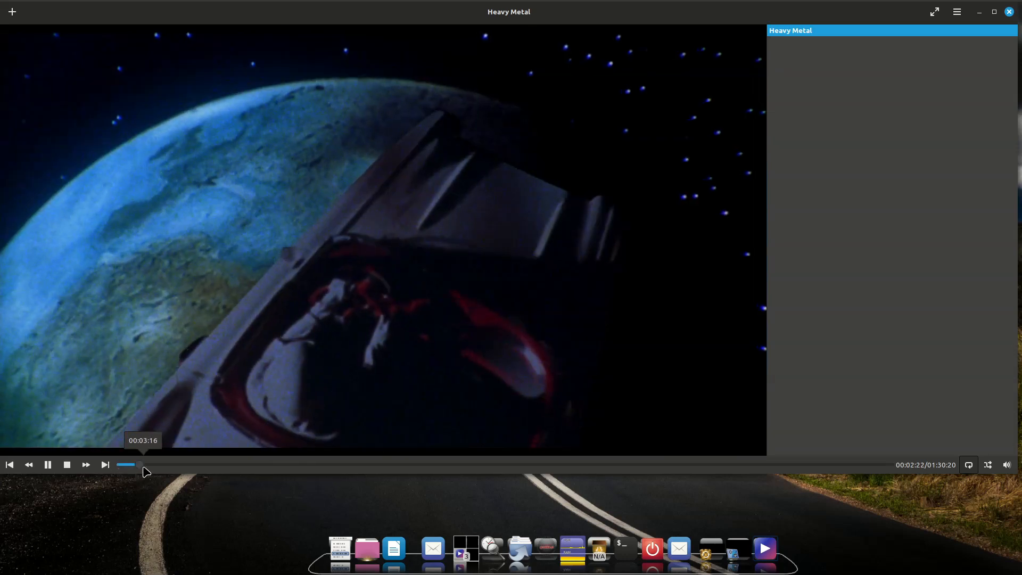
drag(142, 466, 615, 465)
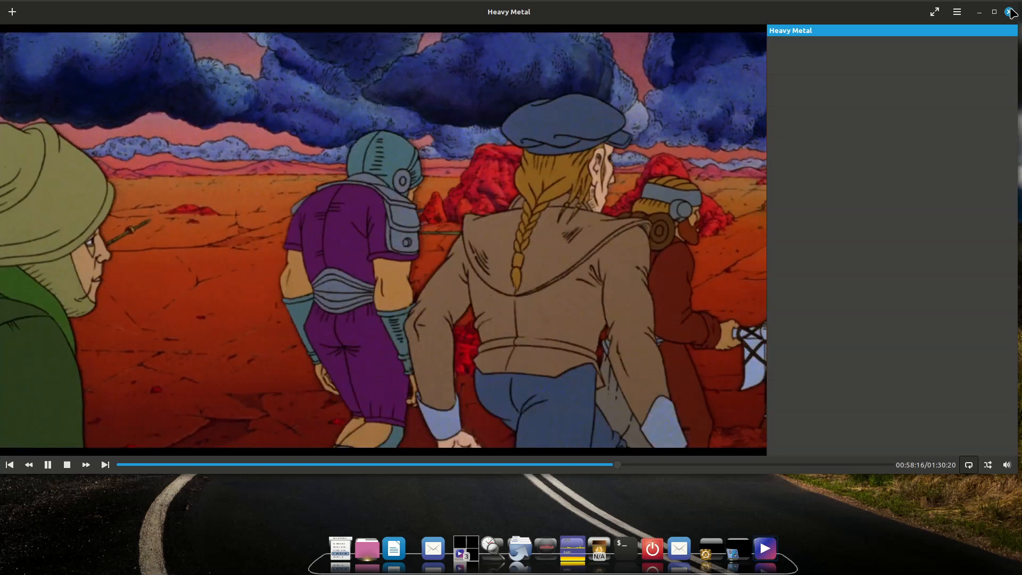
click(1010, 12)
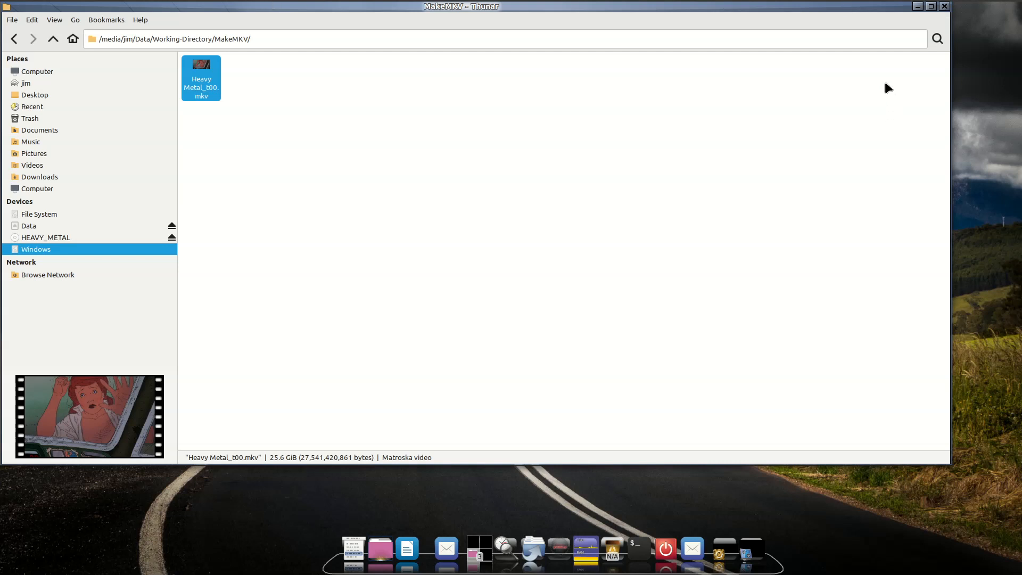
click(943, 7)
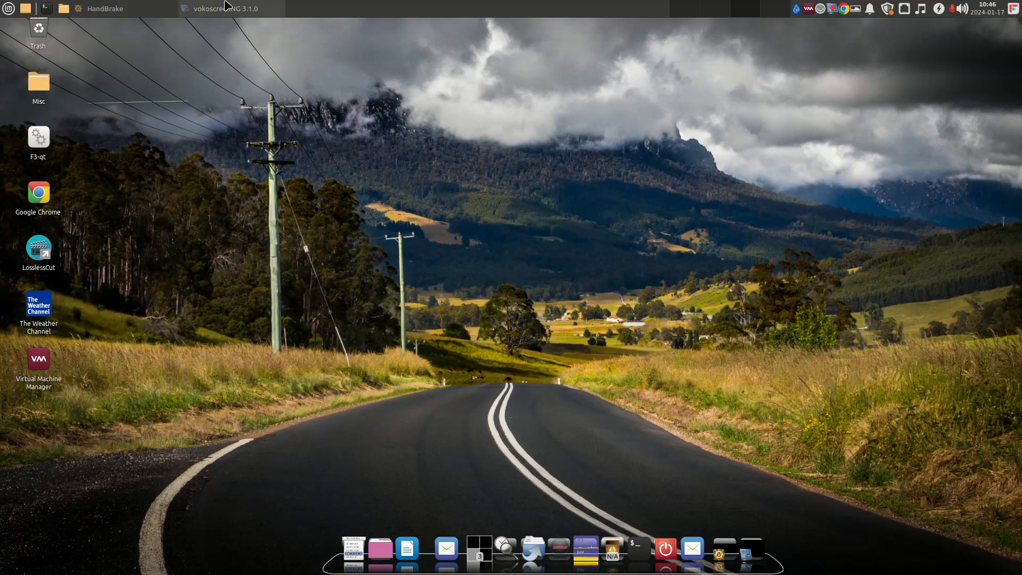
Switch to HandBrake and open Heavy Metal_t00.mkv from the Working-Directory/MakeMKV folder on the Data drive as the source.
click(106, 8)
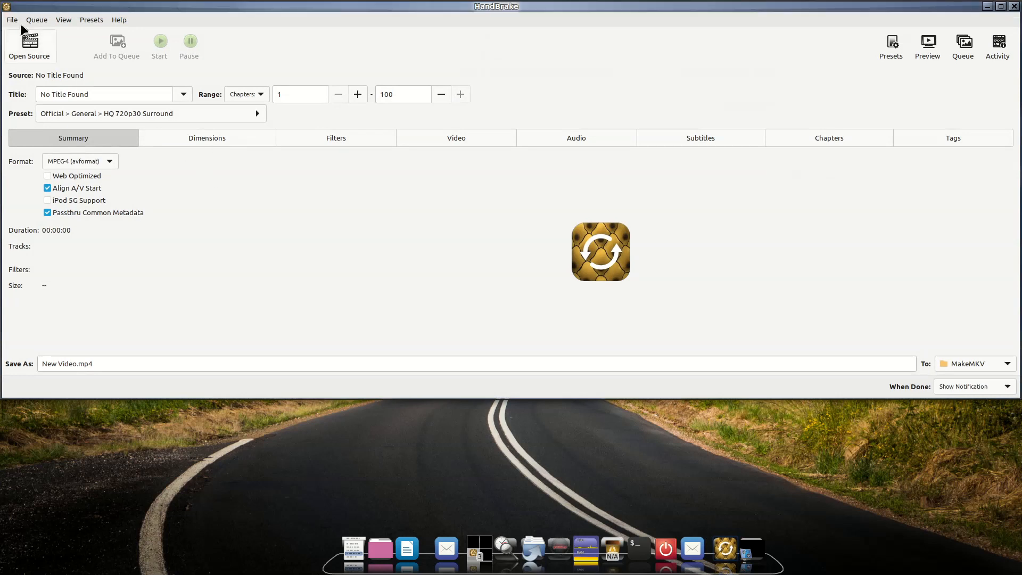
click(33, 50)
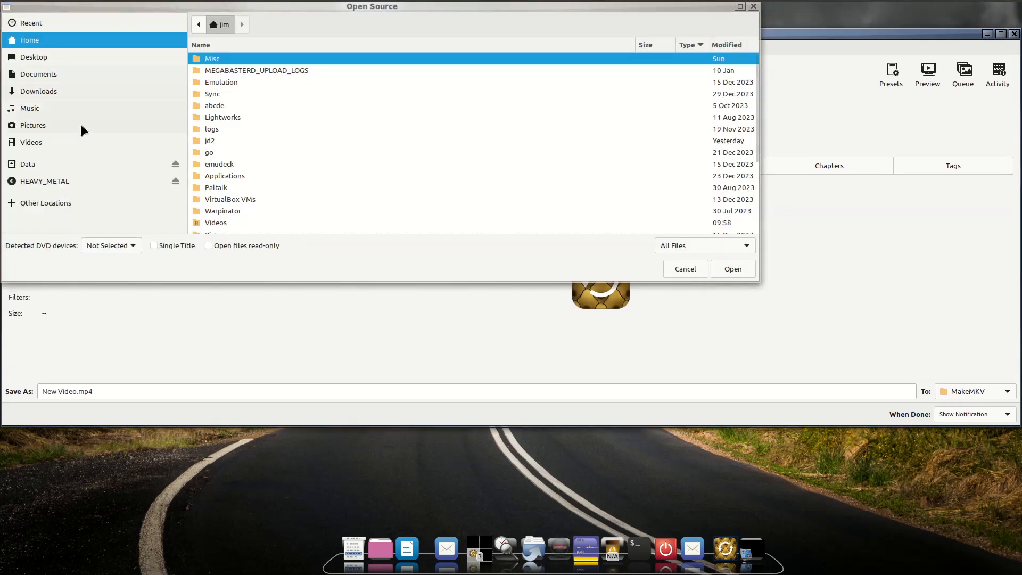
click(46, 165)
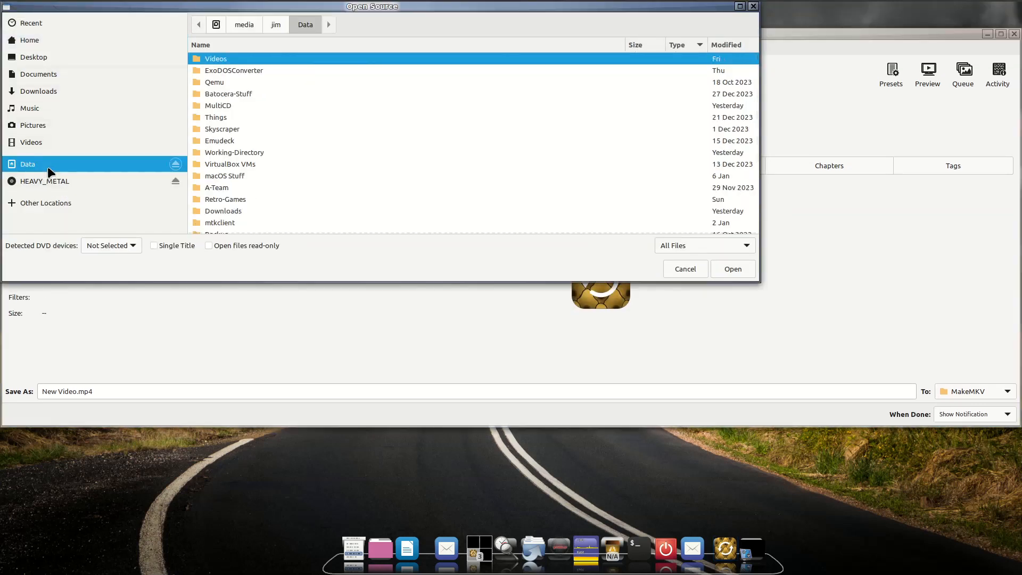
scroll(287, 149, down, 5)
scroll(238, 95, up, 4)
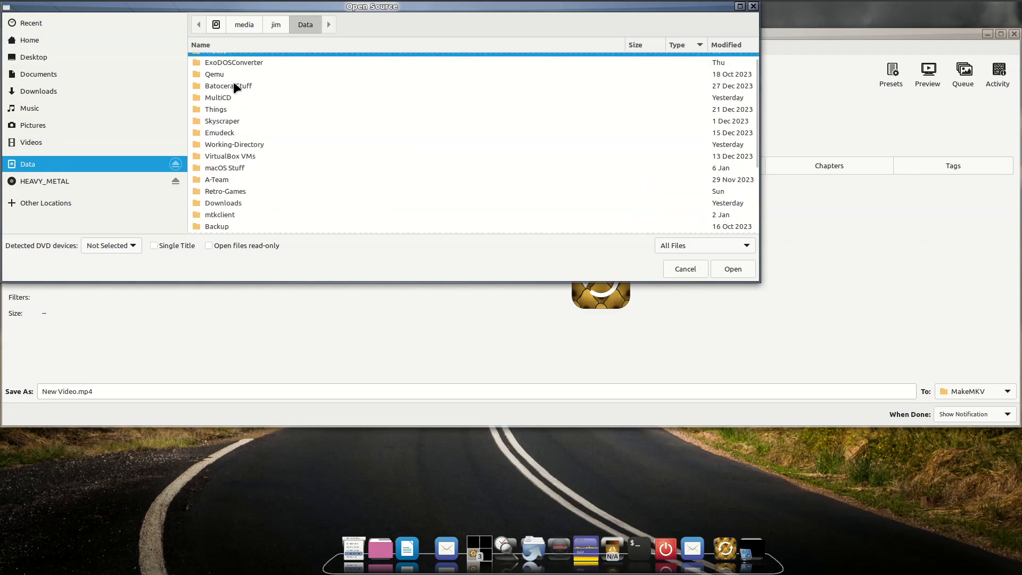
scroll(236, 86, up, 1)
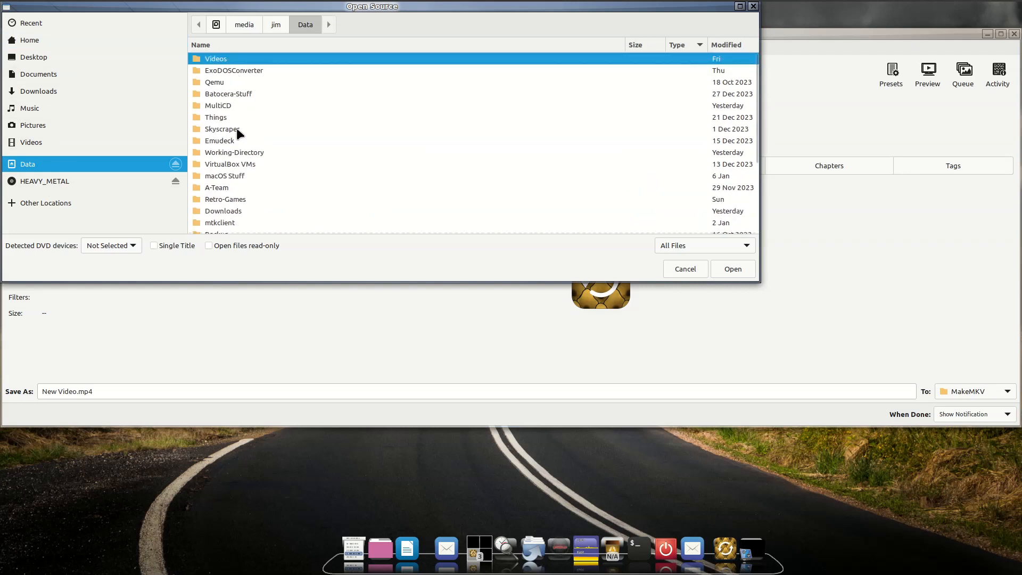
double_click(244, 153)
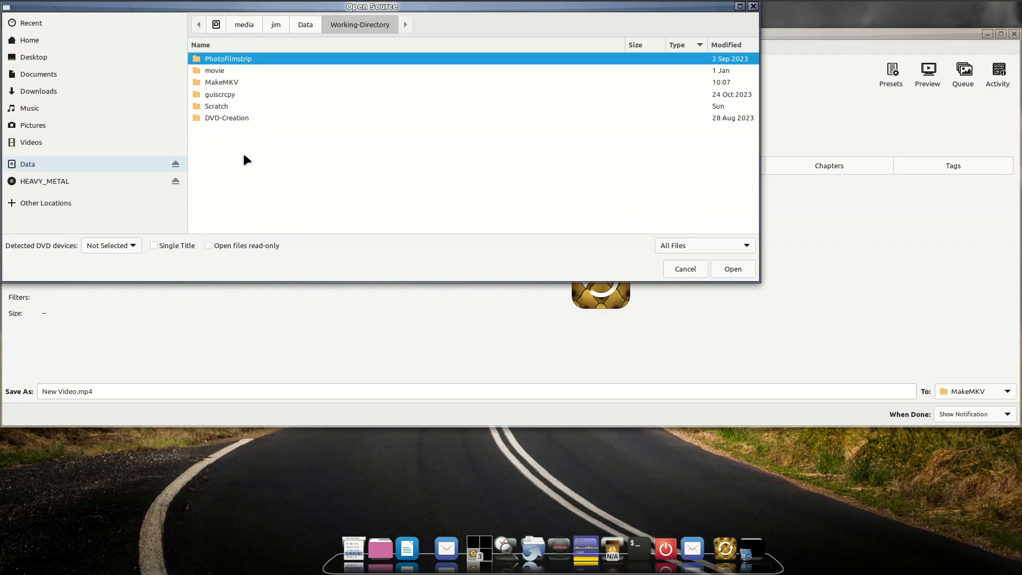
double_click(235, 85)
double_click(235, 60)
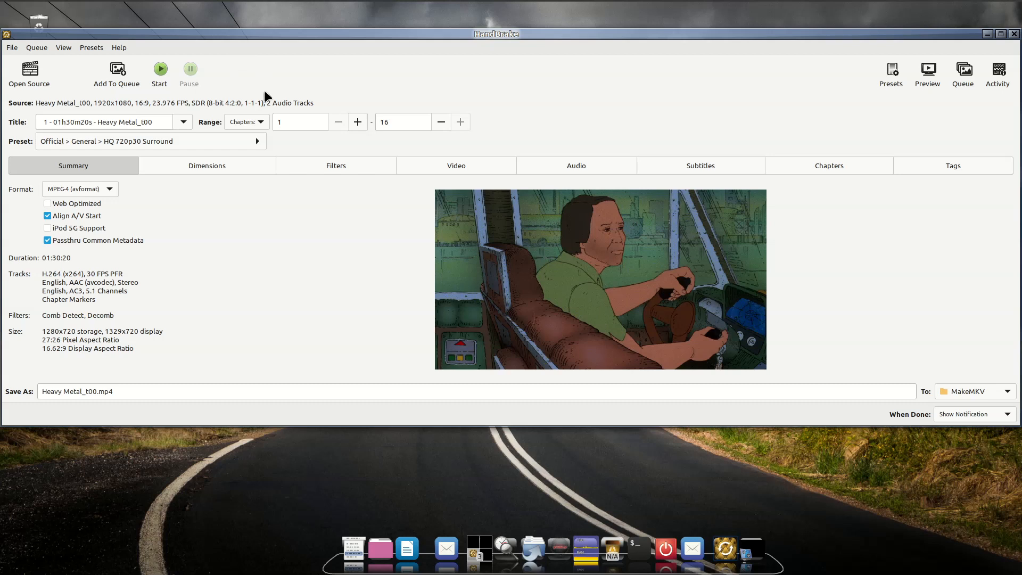
Keep the Heavy Metal_t00 title selected and set the preset to General > HQ 1080p30 Surround.
click(182, 126)
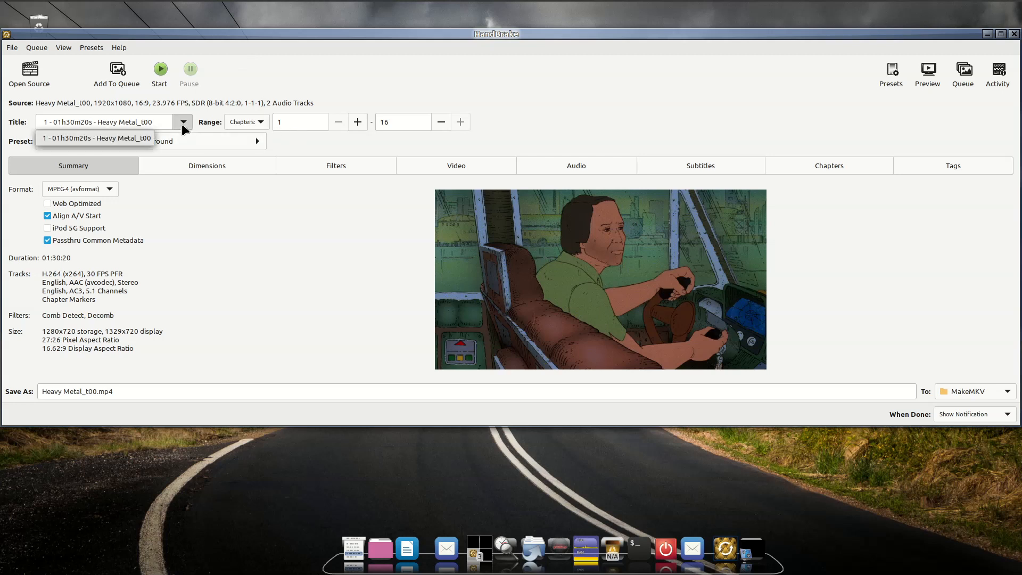
click(122, 138)
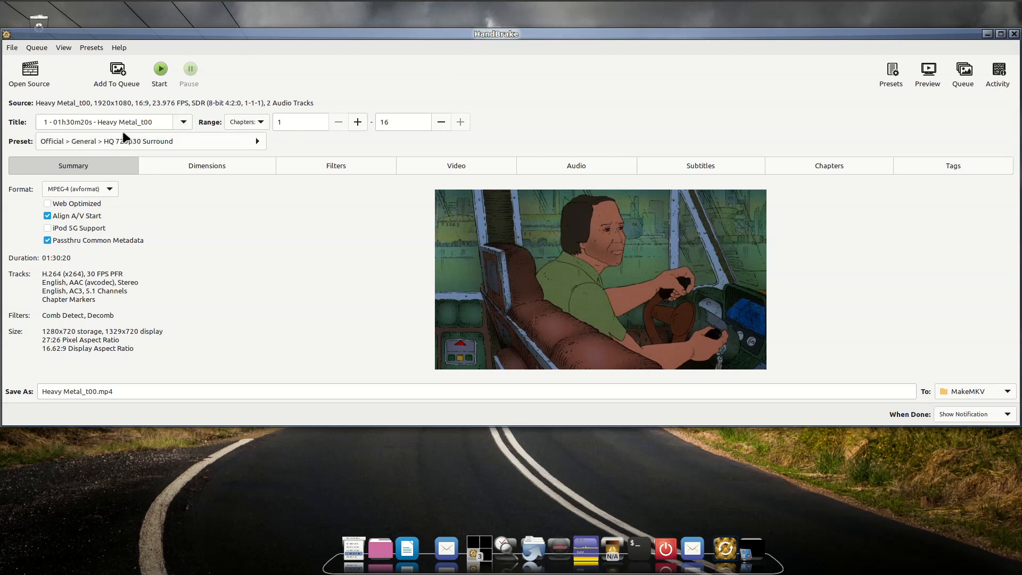
click(231, 142)
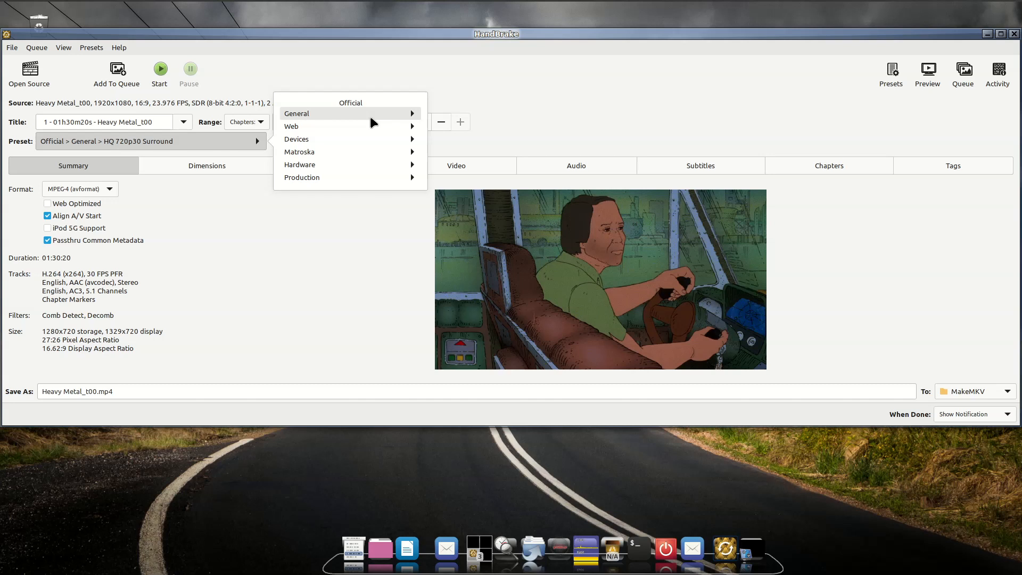
click(407, 118)
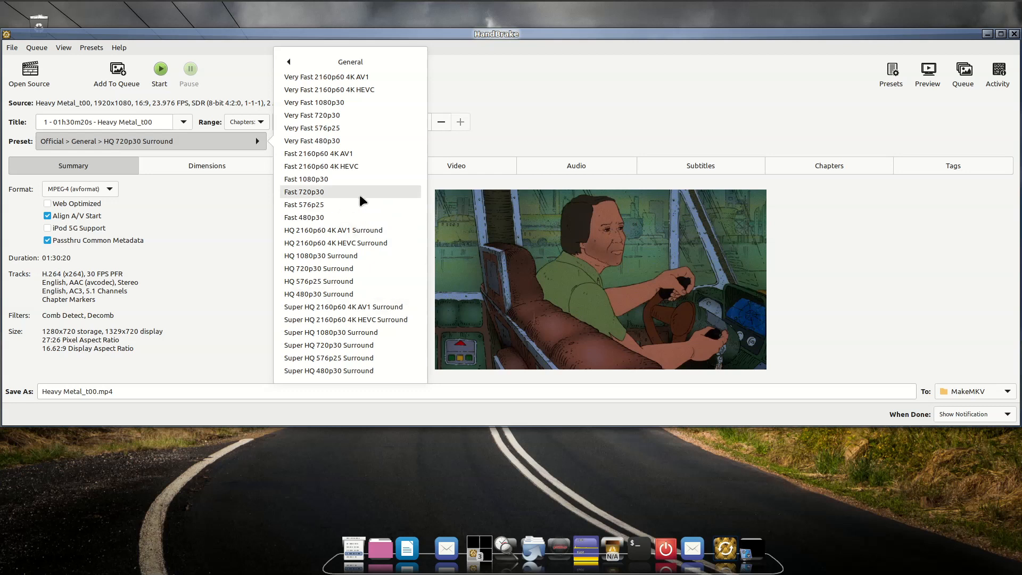
click(337, 257)
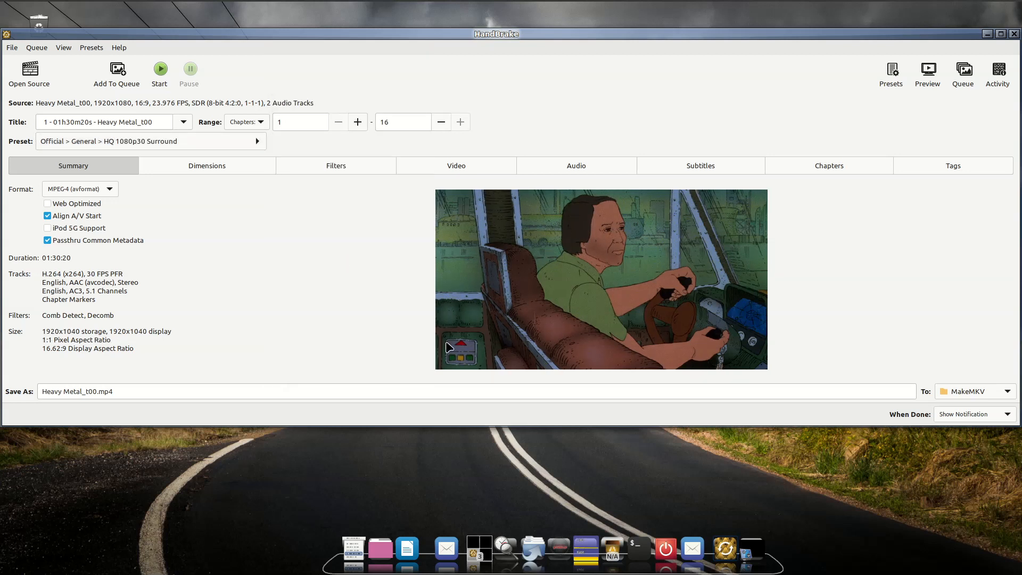
Start encoding Heavy Metal_t00.mp4 into the MakeMKV folder and maximize the HandBrake window.
click(989, 391)
click(966, 390)
click(168, 74)
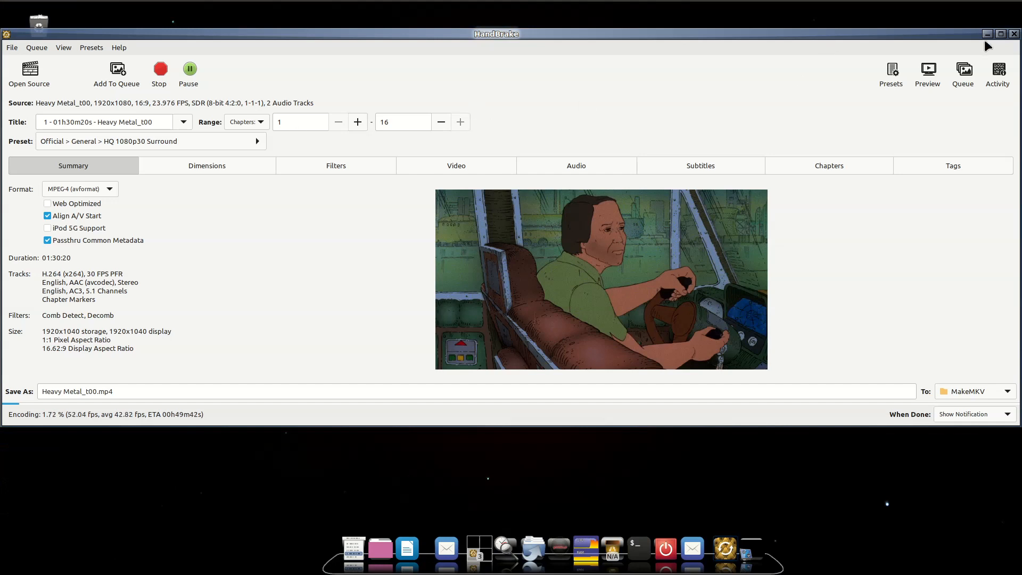
click(1000, 35)
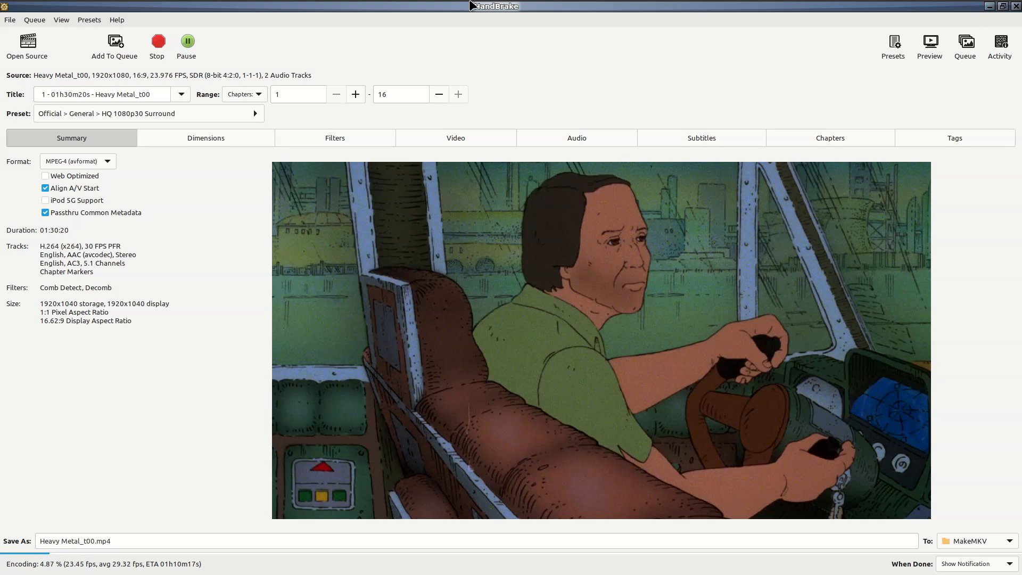
mouse_move(418, 5)
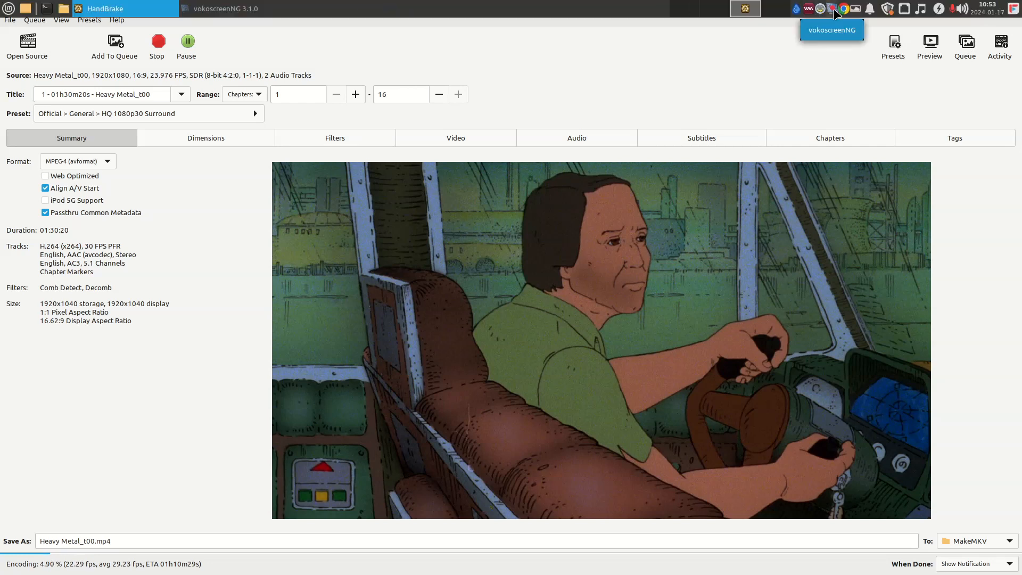